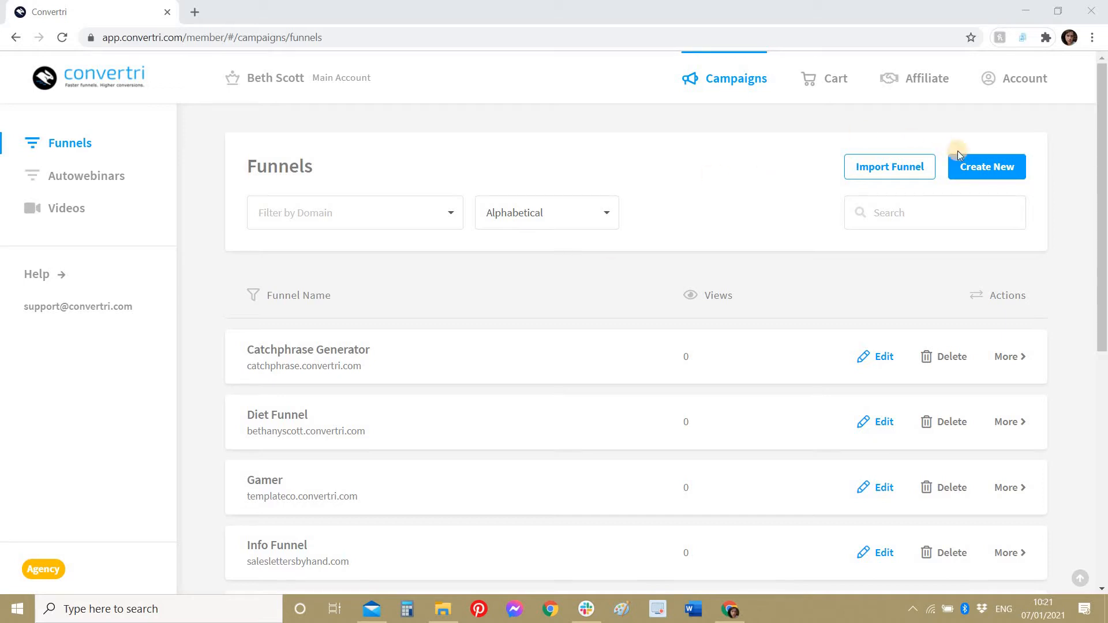
# Step: Import the shared funnel template by pasting its share code
pyautogui.click(918, 167)
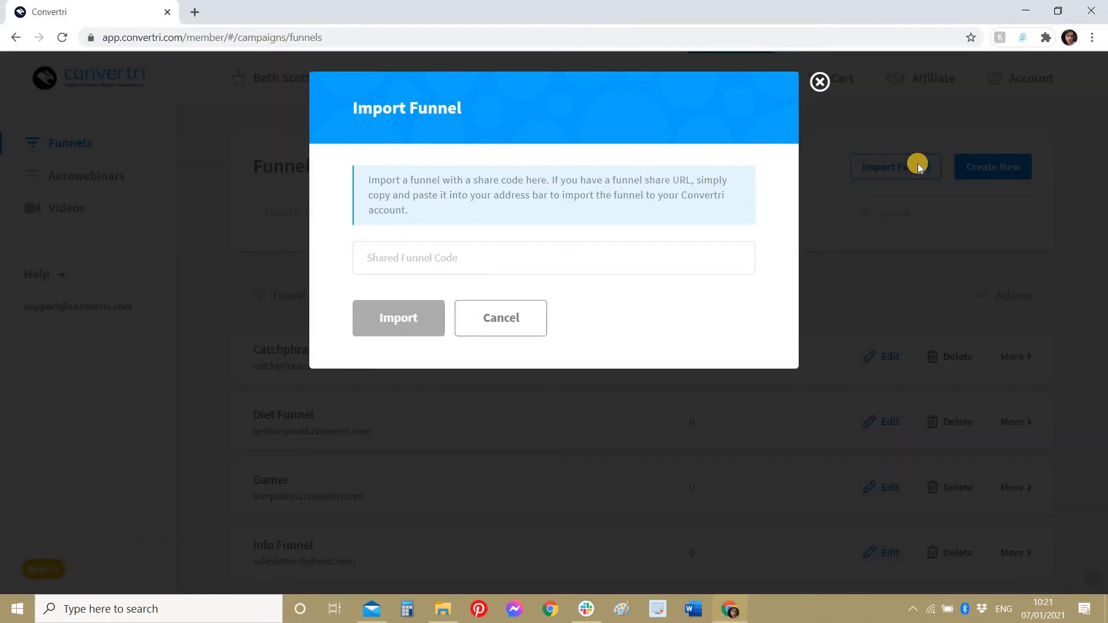
pyautogui.click(600, 266)
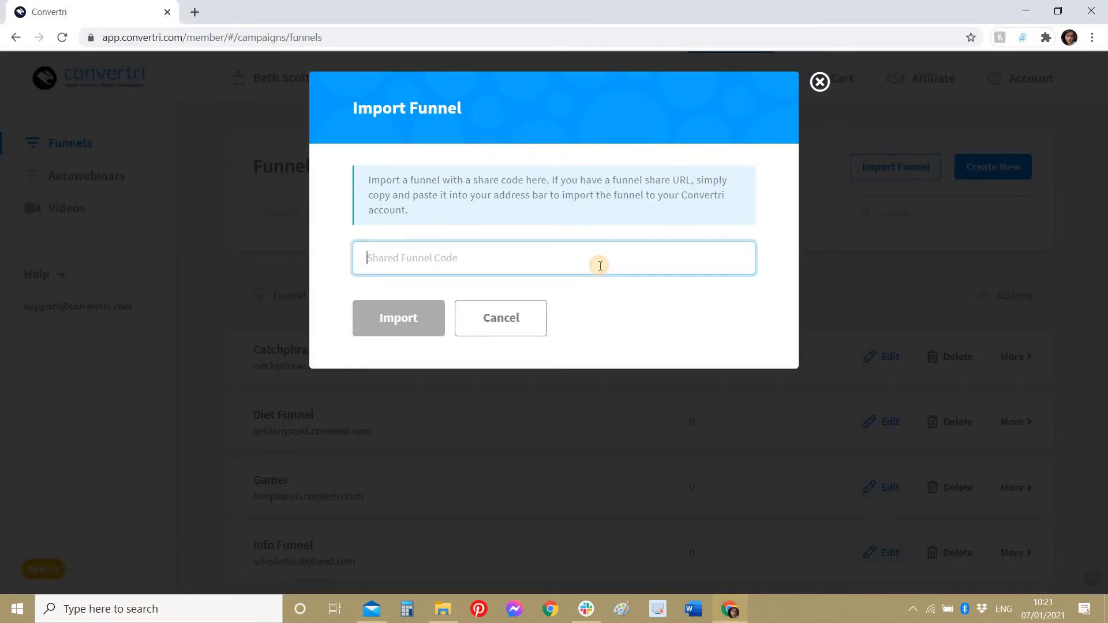
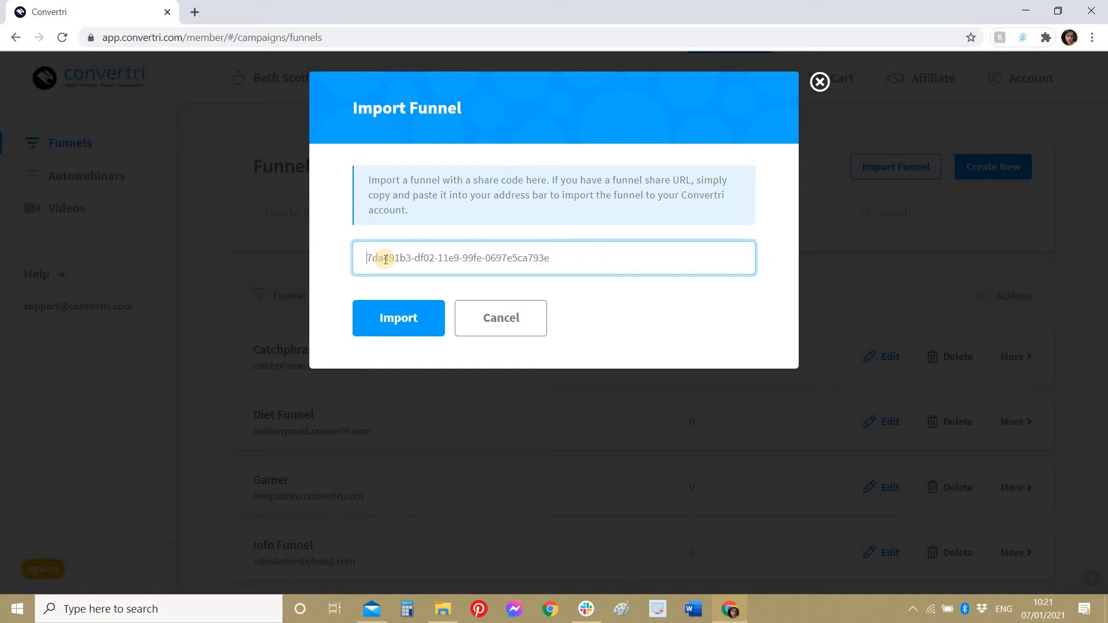
pyautogui.click(391, 312)
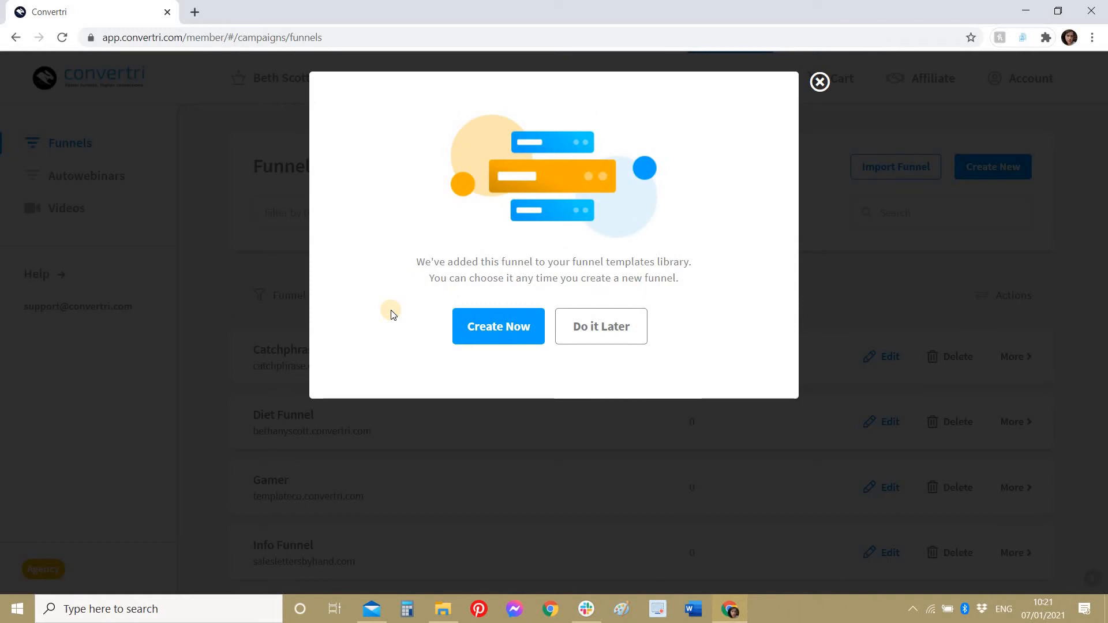
# Step: Create the new funnel 'Module 3: build form' from the template on the chosen domain
pyautogui.click(523, 326)
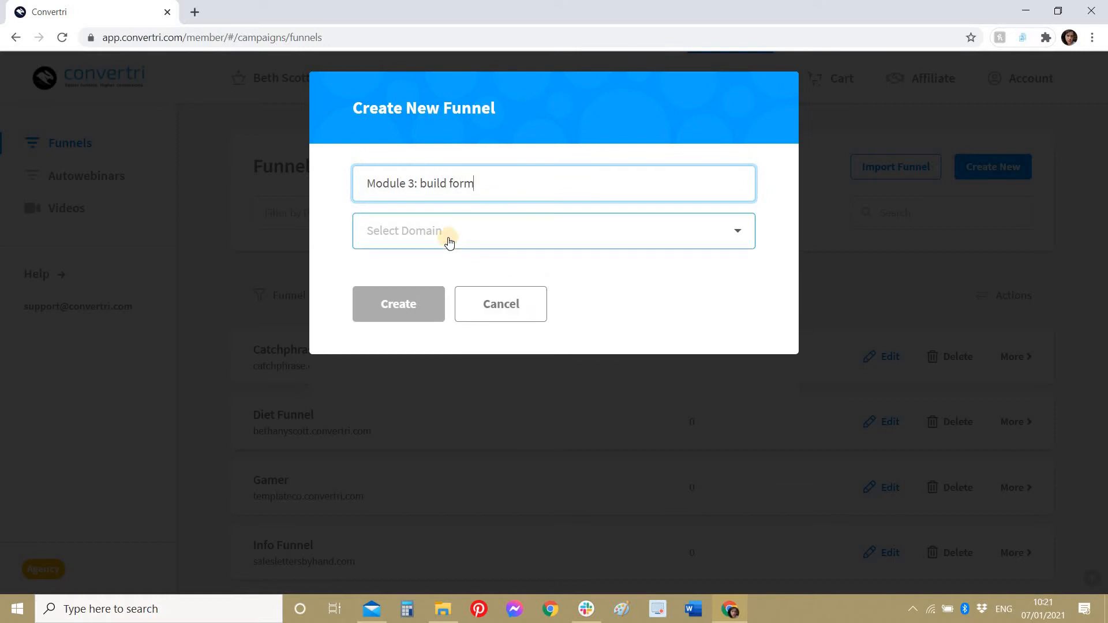
pyautogui.click(432, 232)
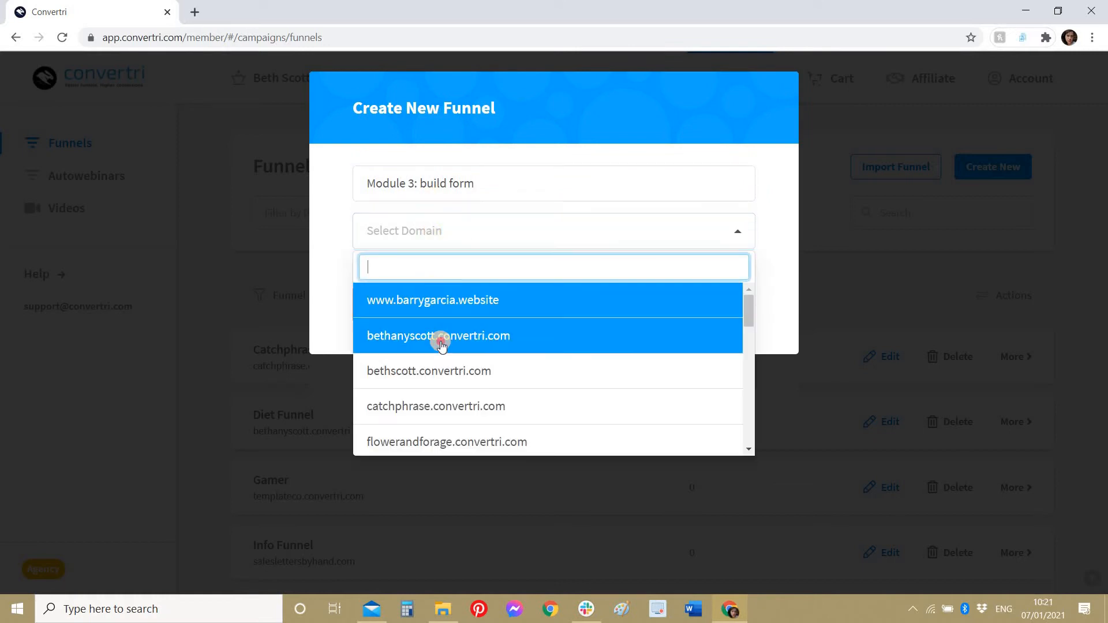
pyautogui.click(438, 338)
pyautogui.click(406, 310)
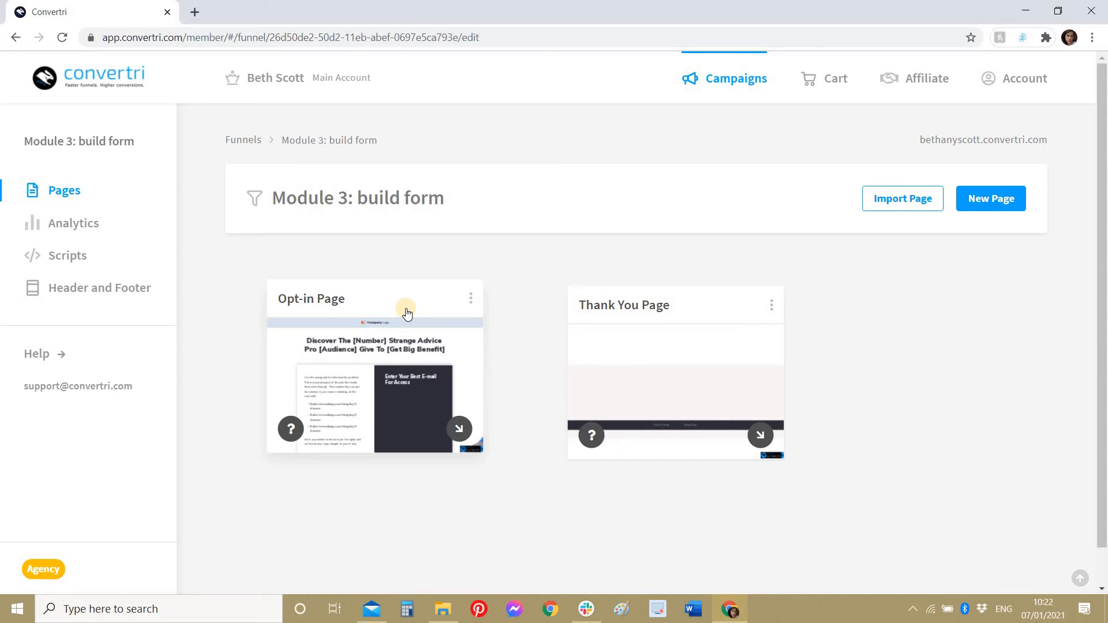
# Step: Edit the Opt-in Page, scroll to its e-mail section and show the Form Elements list
pyautogui.click(448, 367)
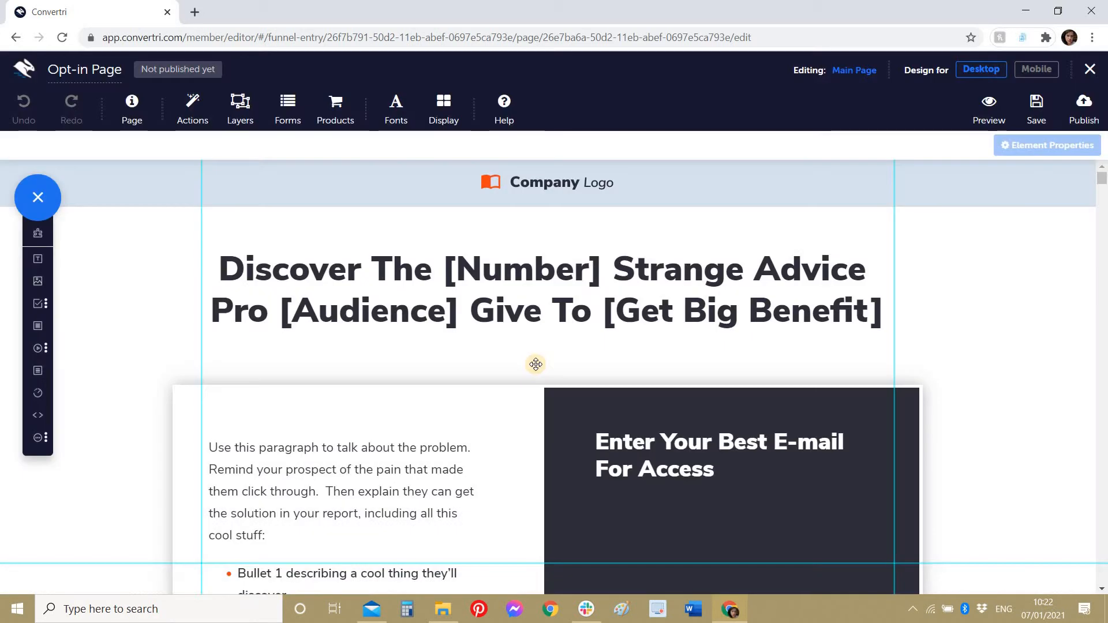
pyautogui.scroll(-2, 535, 364)
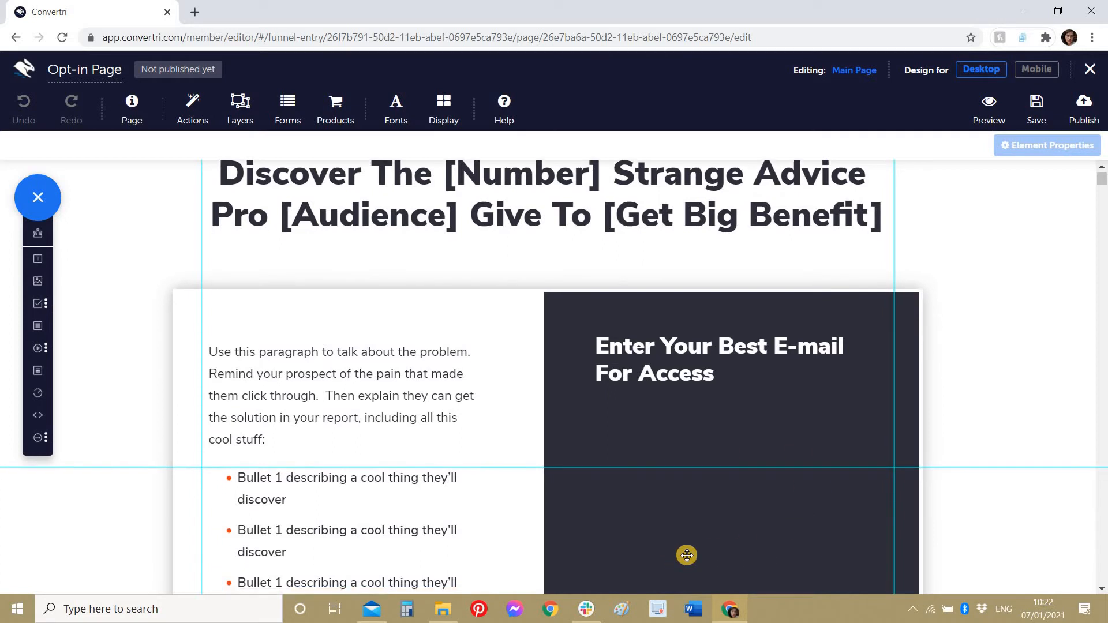
pyautogui.scroll(-1, 687, 555)
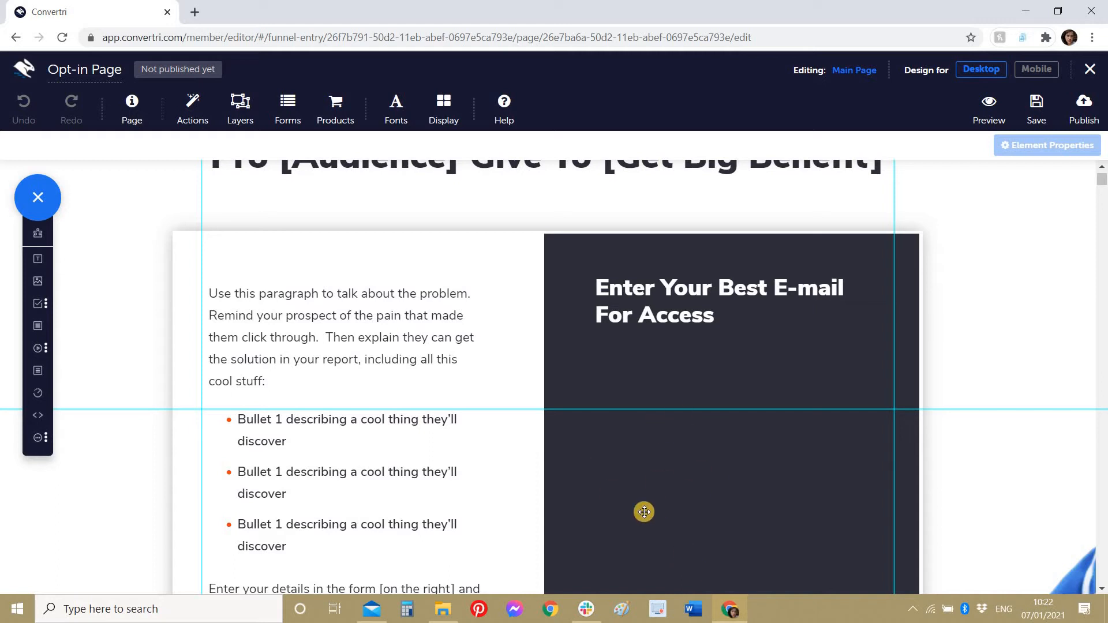
pyautogui.scroll(1, 625, 491)
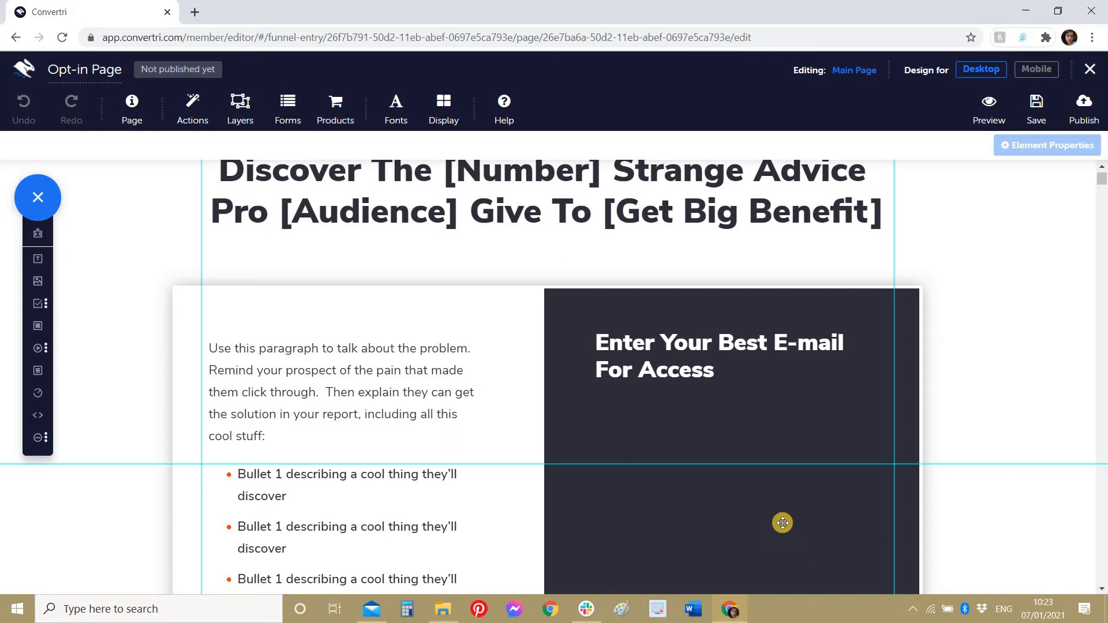
pyautogui.scroll(-1, 783, 523)
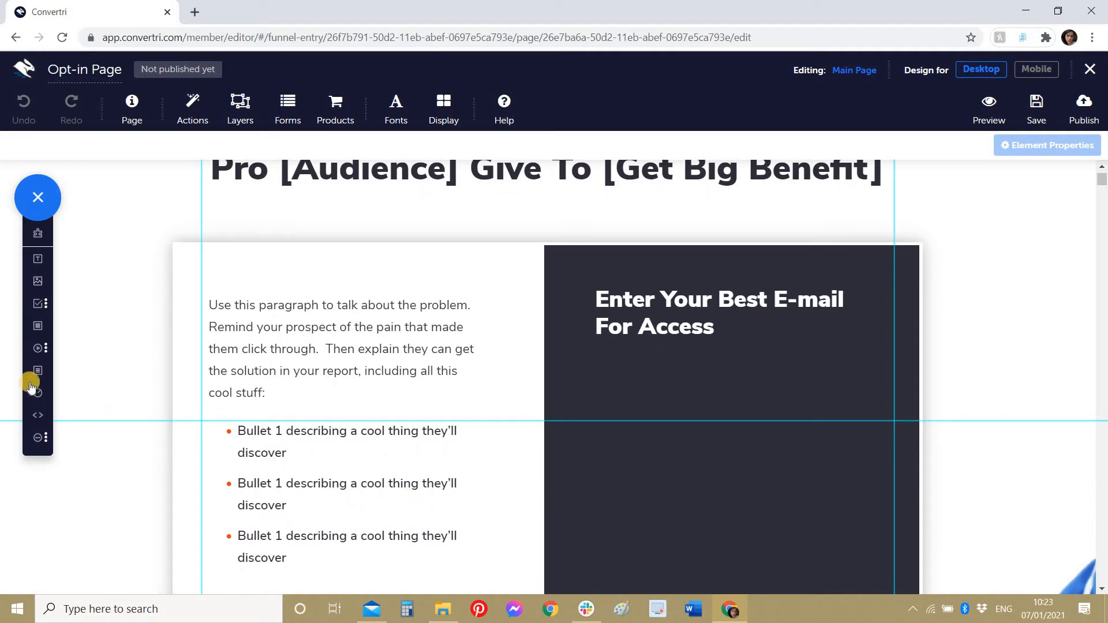
pyautogui.click(40, 311)
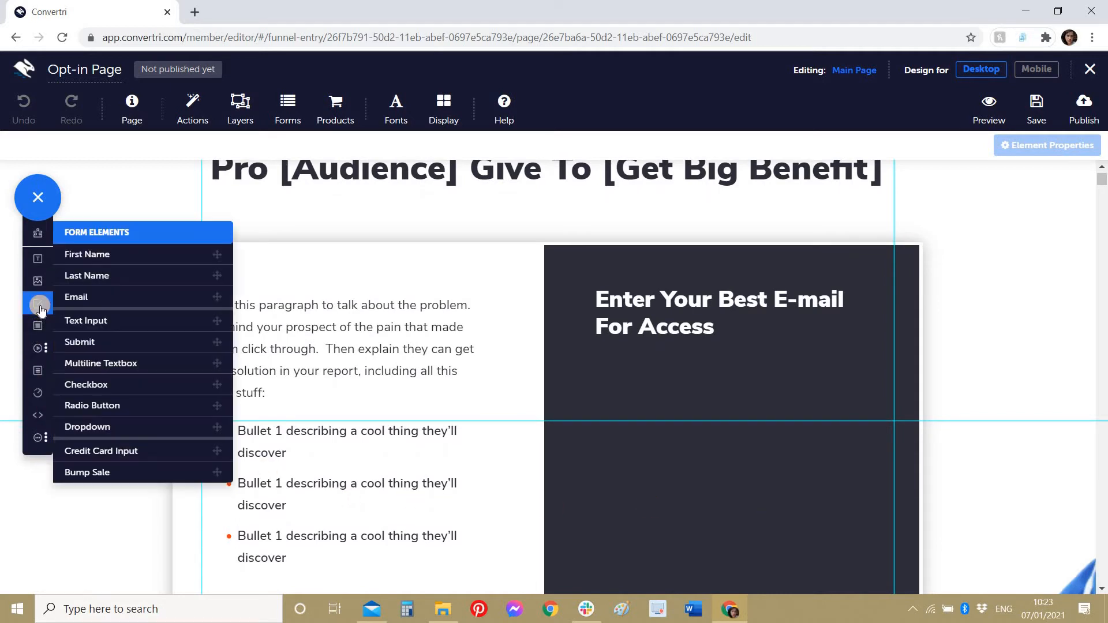
# Step: Stack First Name, Last Name and Email inputs inside the dark opt-in box
pyautogui.click(76, 259)
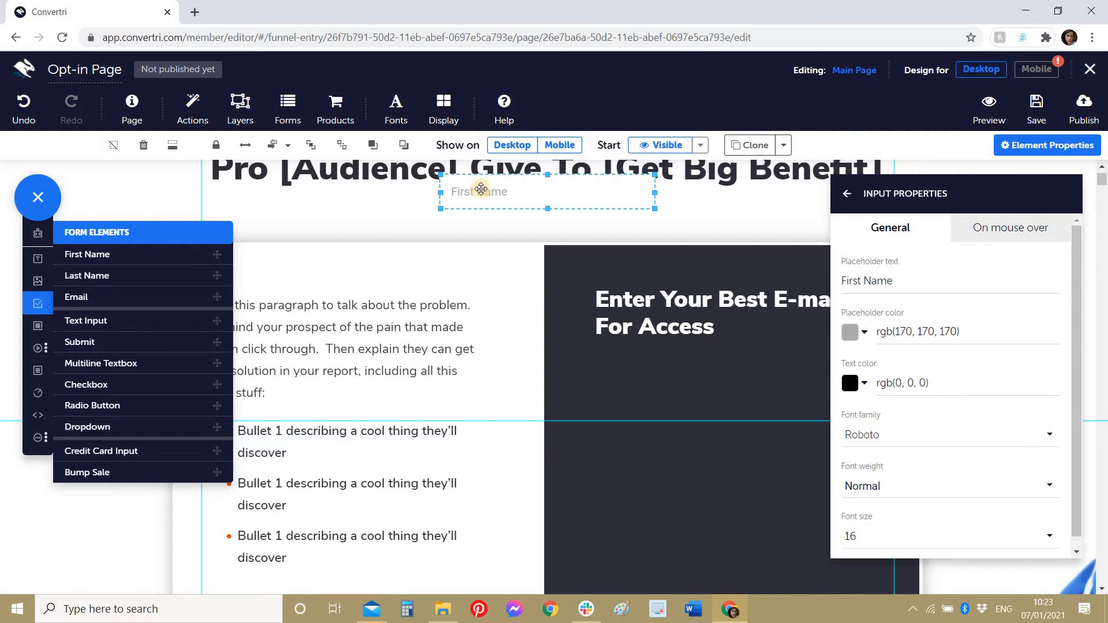
pyautogui.moveTo(481, 189); pyautogui.dragTo(617, 396)
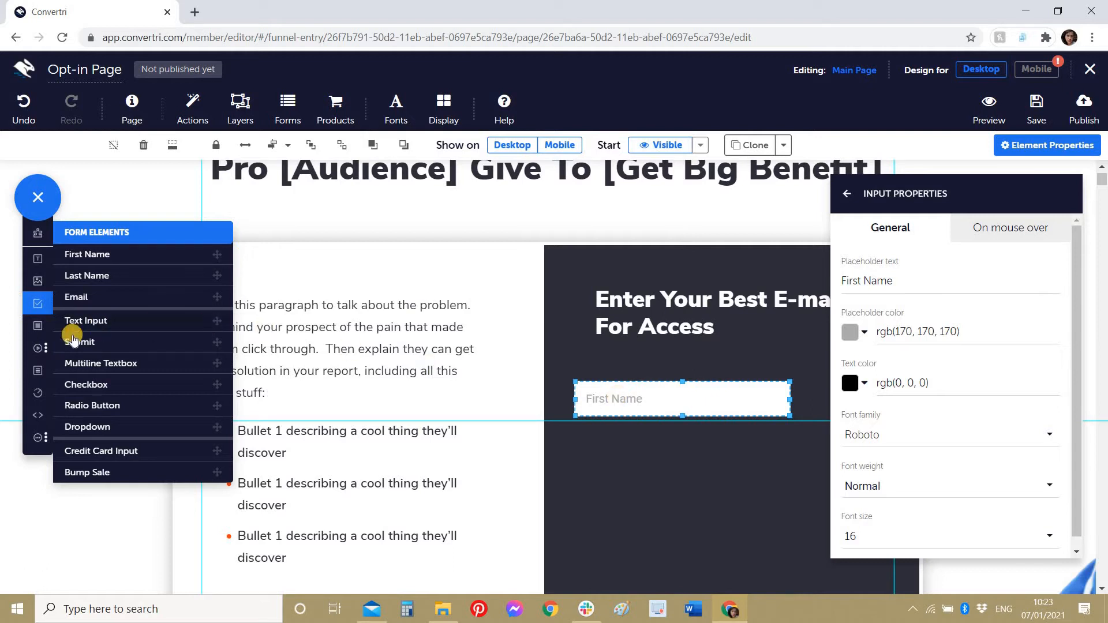
pyautogui.click(85, 277)
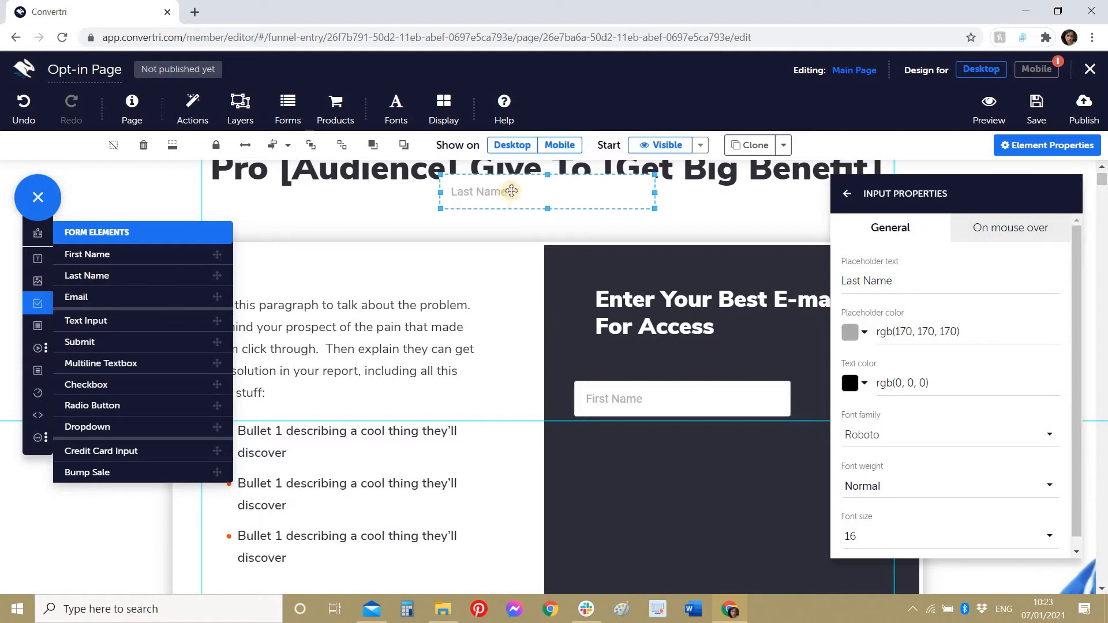
pyautogui.moveTo(512, 190); pyautogui.dragTo(648, 445)
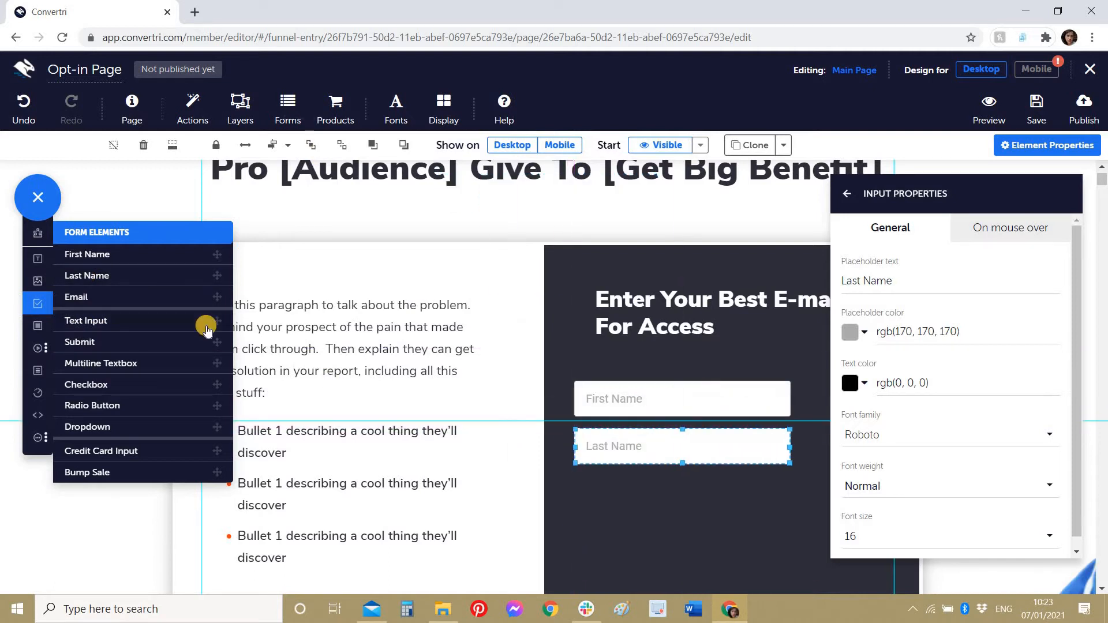
pyautogui.click(156, 297)
pyautogui.moveTo(472, 191); pyautogui.dragTo(608, 494)
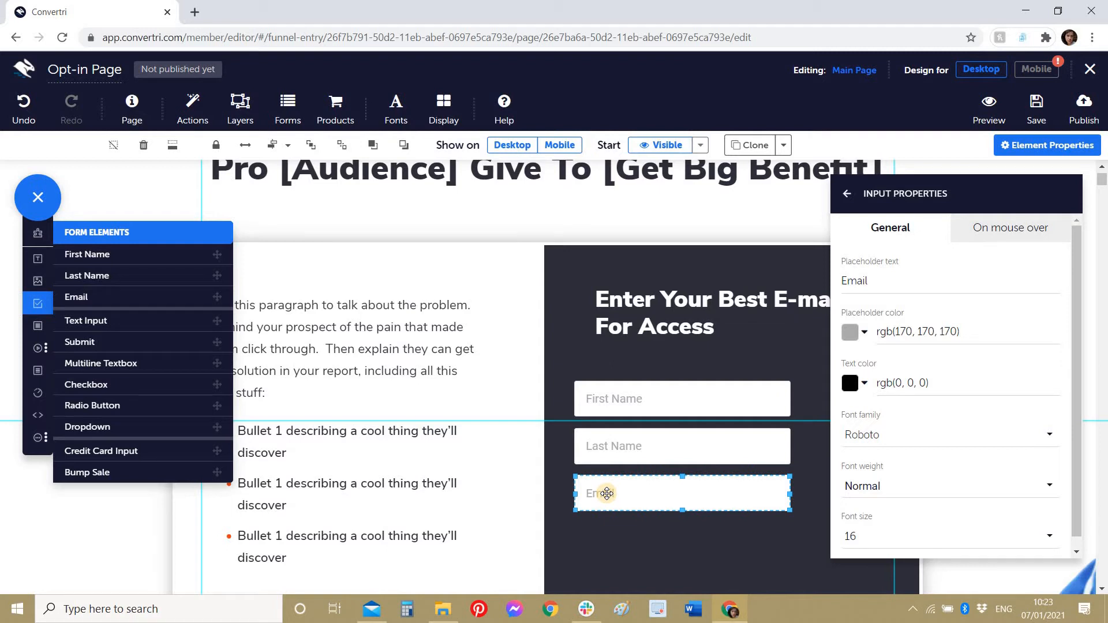
# Step: Add an extra text input below the Email field
pyautogui.click(45, 301)
pyautogui.click(45, 301)
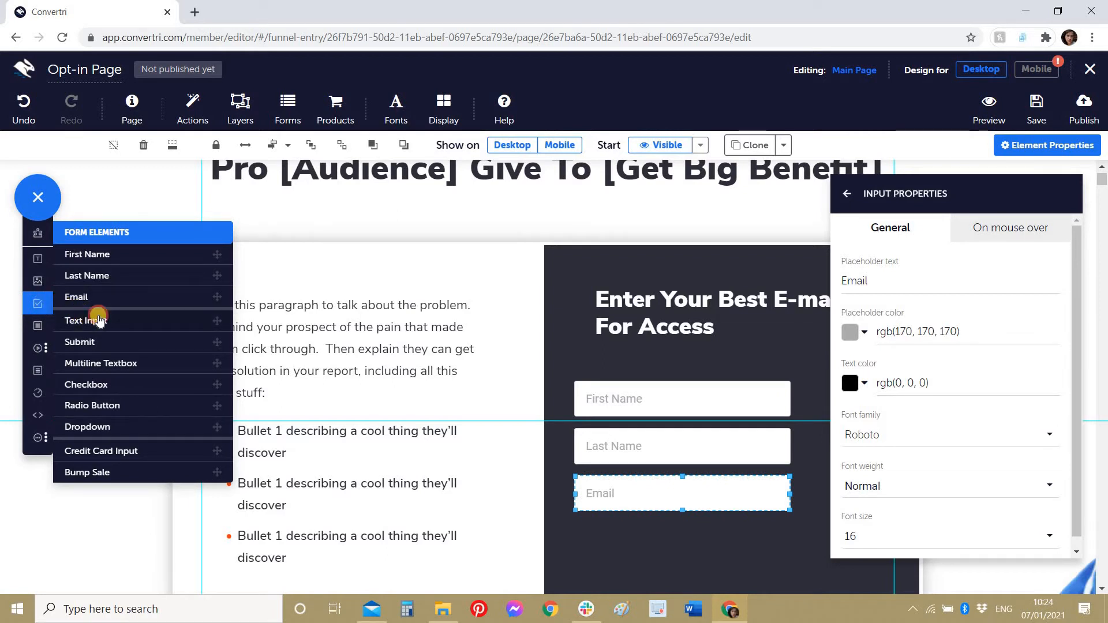
pyautogui.moveTo(98, 320); pyautogui.dragTo(613, 552)
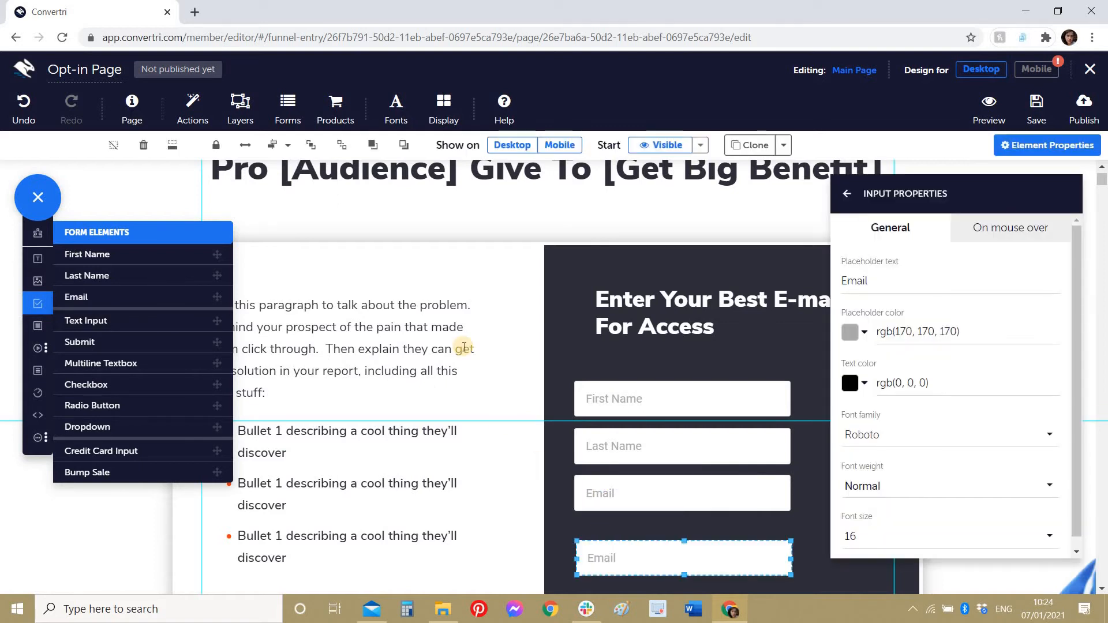
pyautogui.scroll(-3, 464, 346)
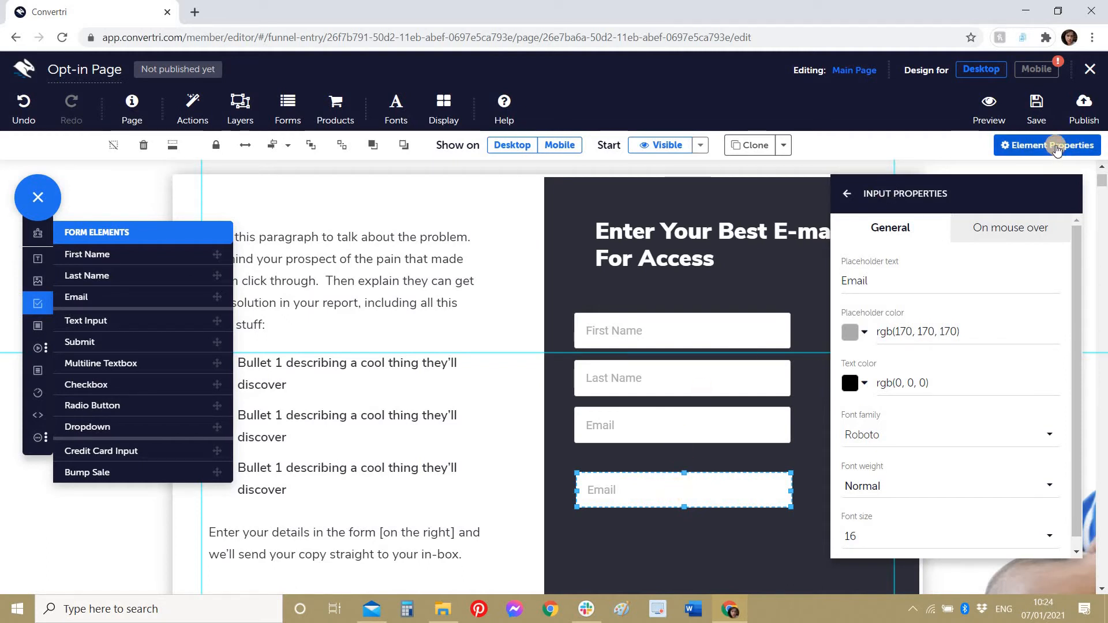
# Step: Change the new input's placeholder to 'Condition' and align it with the fields above
pyautogui.click(847, 195)
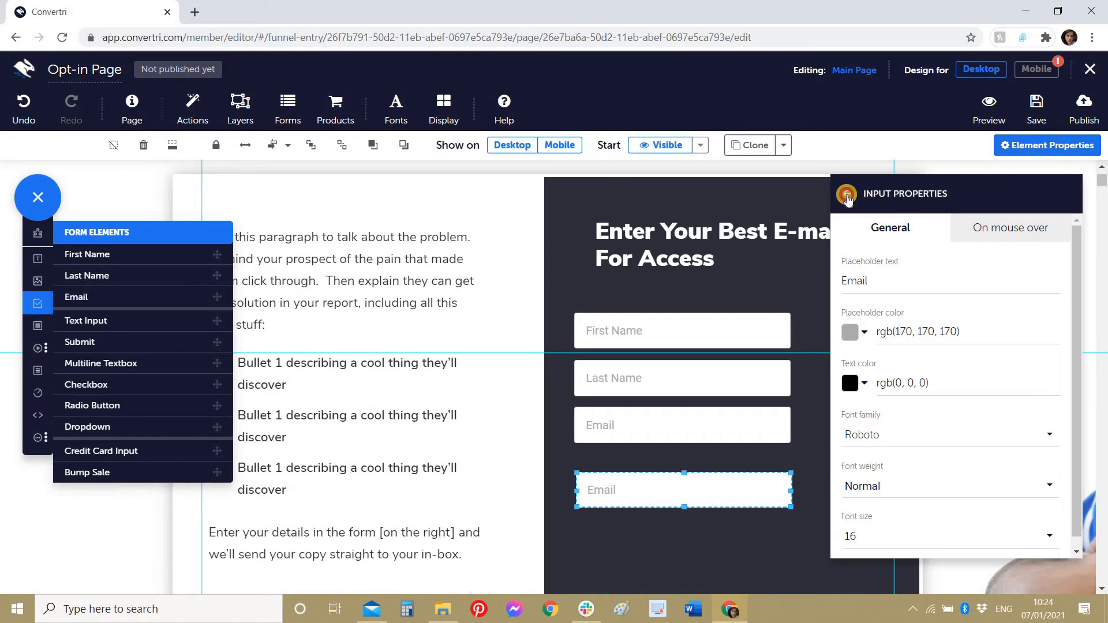
pyautogui.click(901, 238)
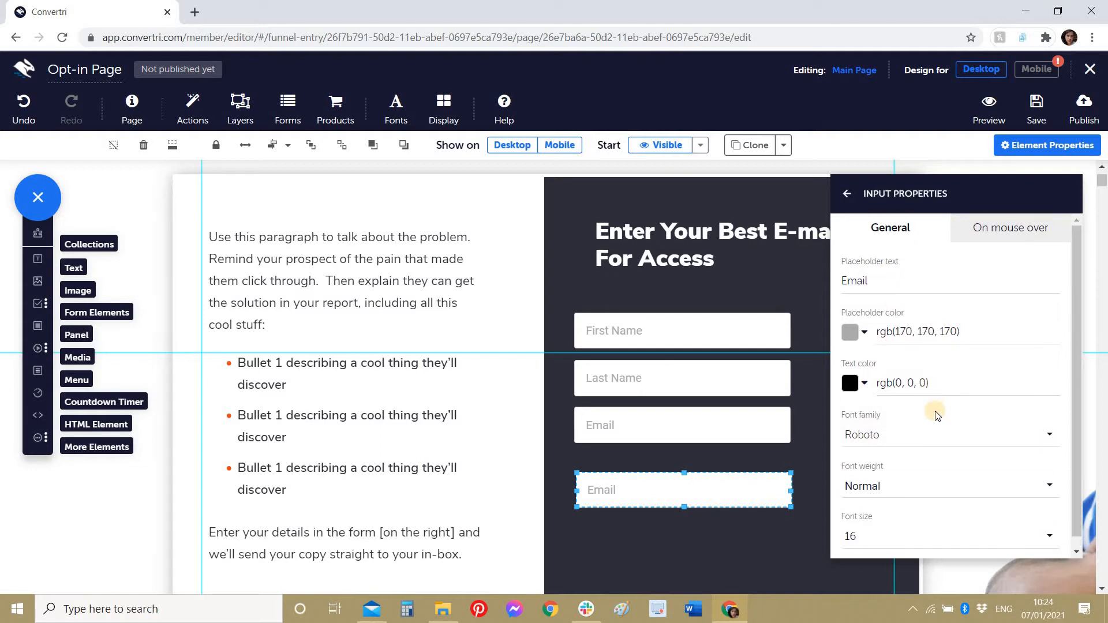
pyautogui.doubleClick(855, 281)
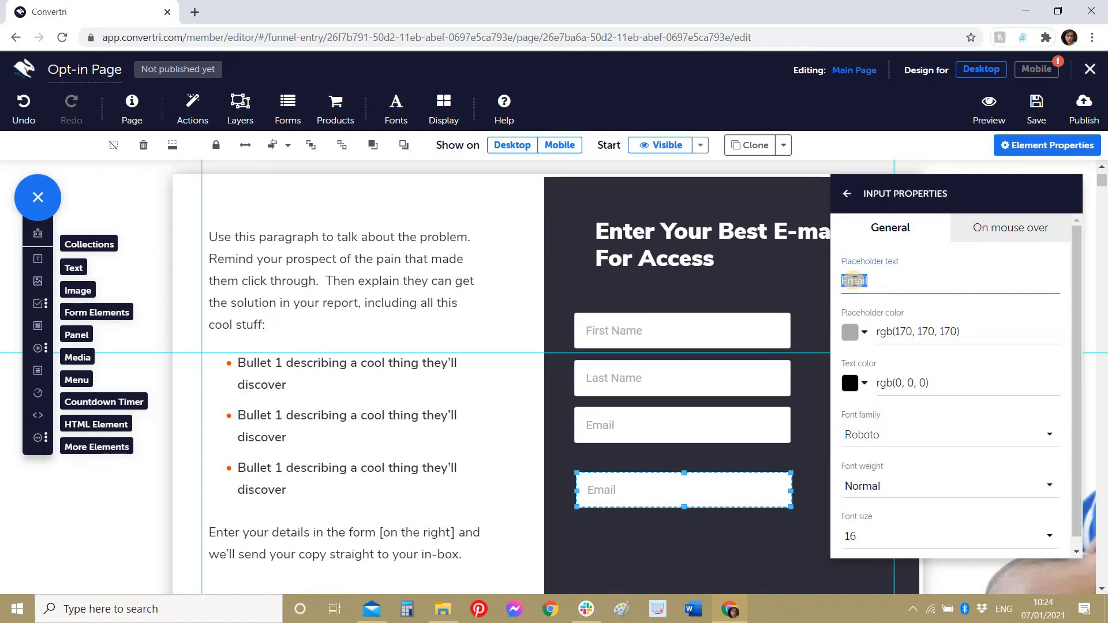
pyautogui.write('Condition')
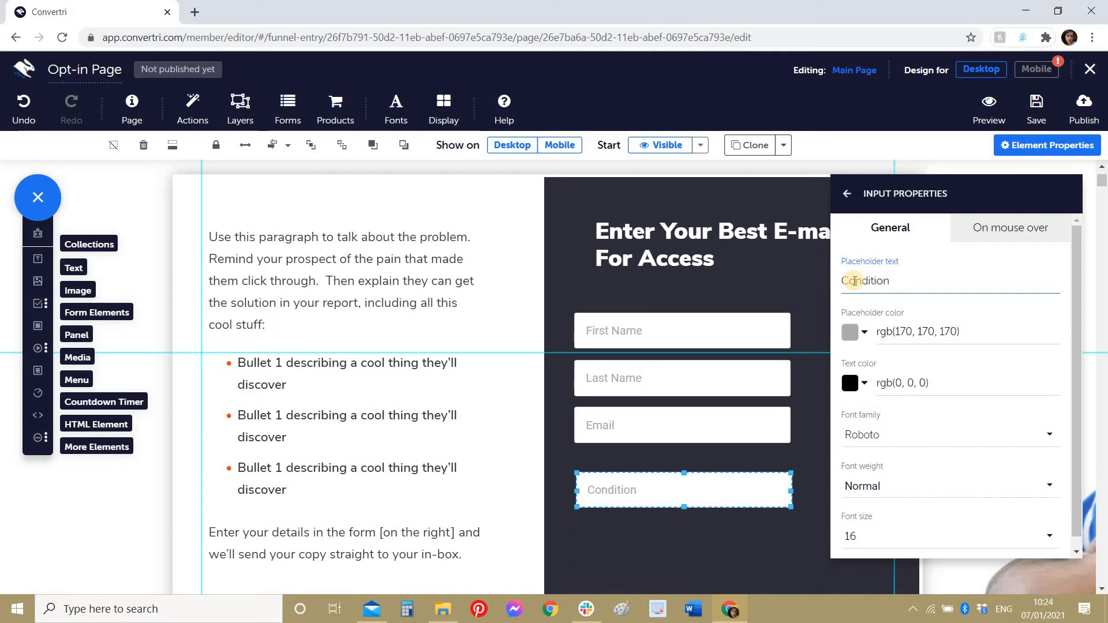
pyautogui.moveTo(631, 490); pyautogui.dragTo(628, 479)
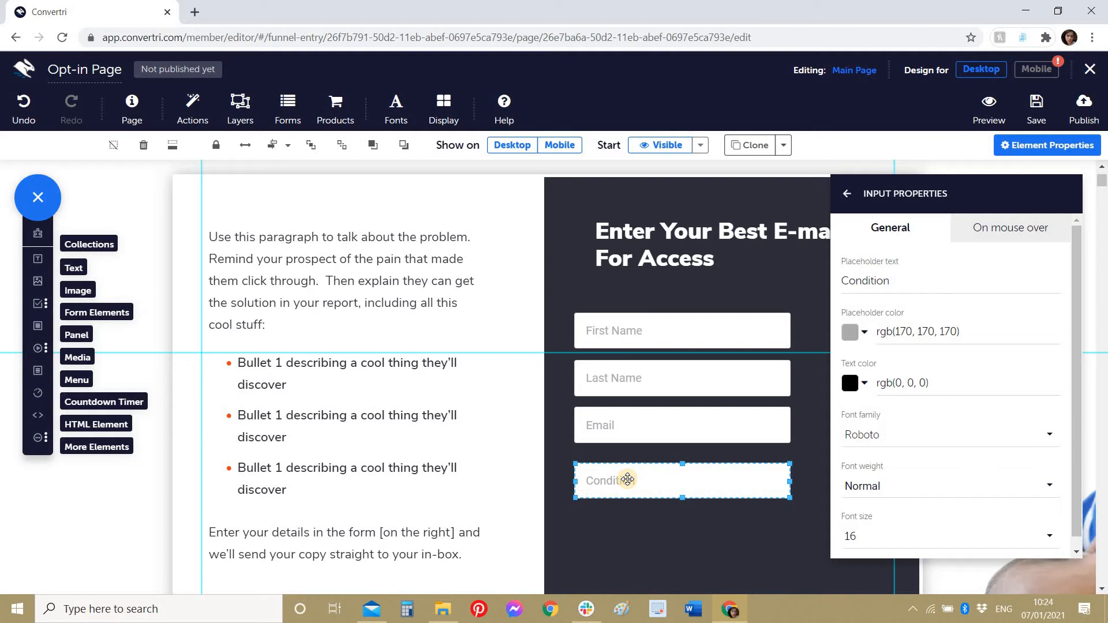
# Step: Add the Email, Last Name and First Name fields to the Condition field's selection
pyautogui.keyDown('shift'); pyautogui.click(612, 428); pyautogui.keyUp('shift')
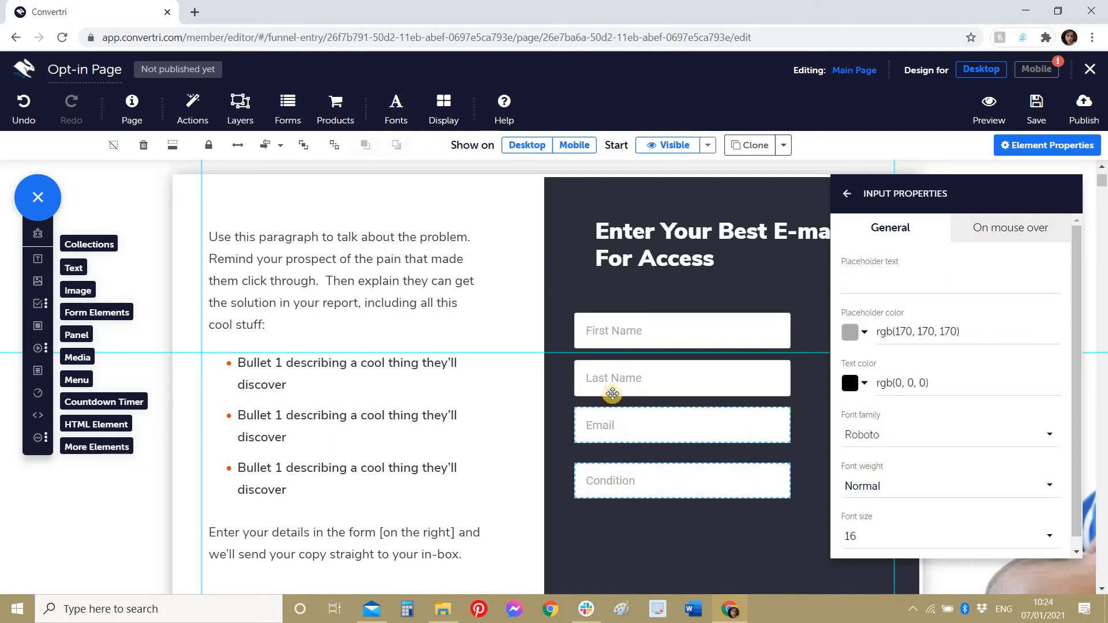
pyautogui.keyDown('shift'); pyautogui.click(613, 378); pyautogui.keyUp('shift')
pyautogui.keyDown('shift'); pyautogui.click(618, 335); pyautogui.keyUp('shift')
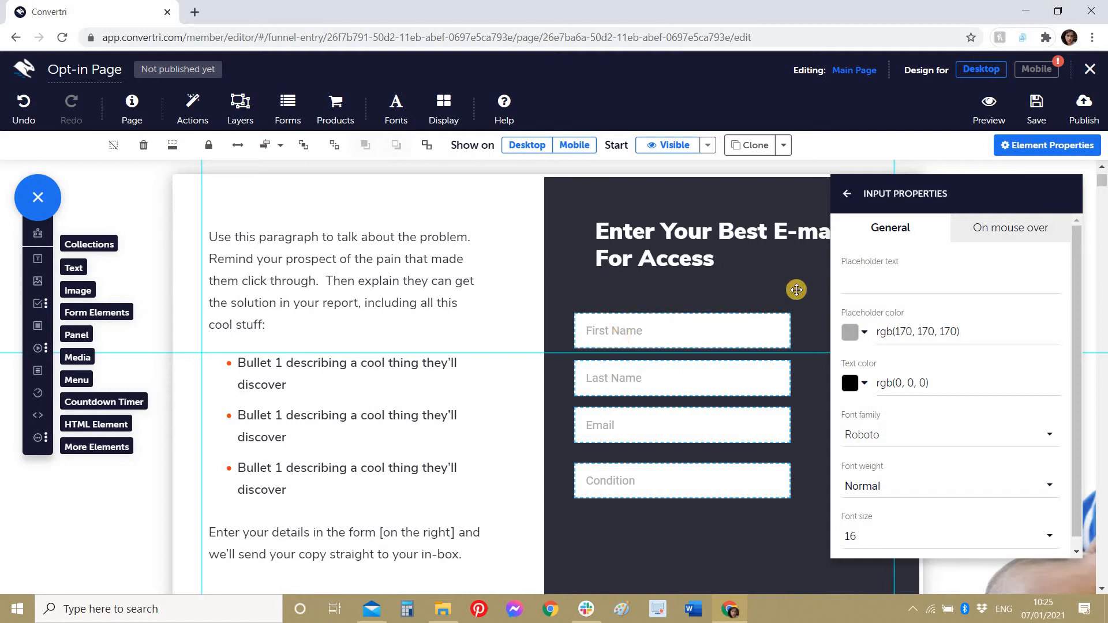
# Step: Give the fields a translucent white background with fill alpha 0.25
pyautogui.click(845, 201)
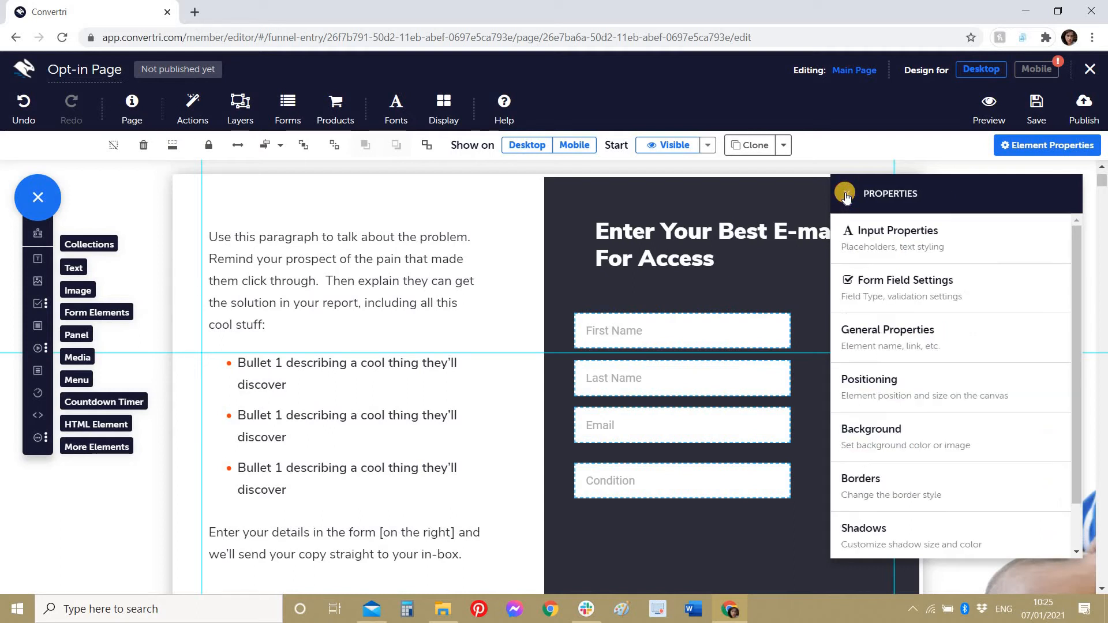
pyautogui.click(861, 439)
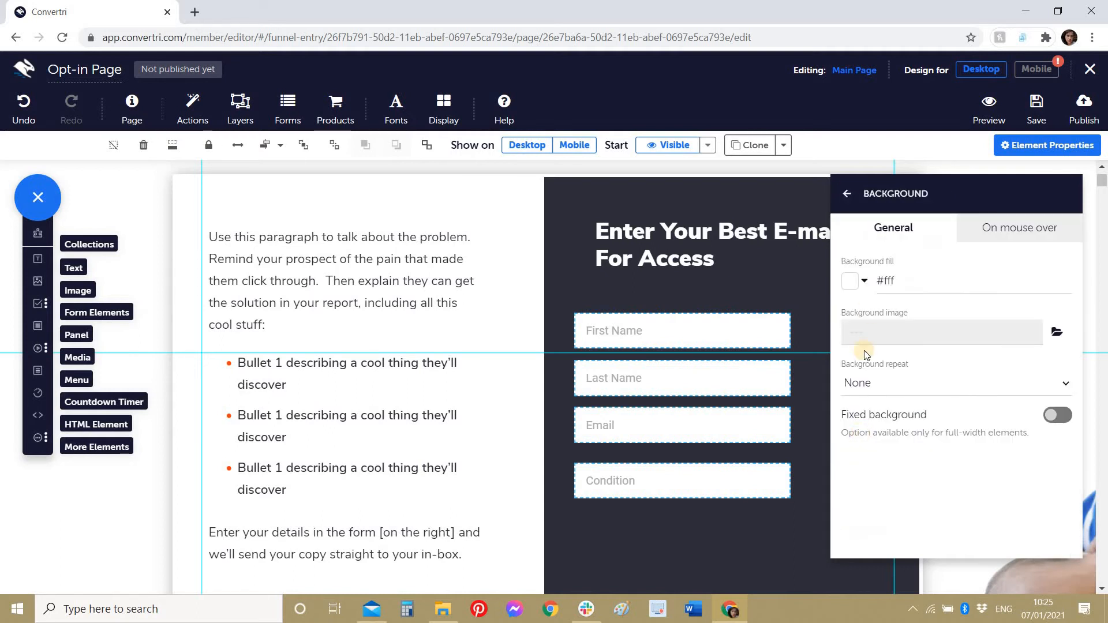
pyautogui.click(856, 284)
pyautogui.moveTo(1059, 184); pyautogui.dragTo(1062, 343)
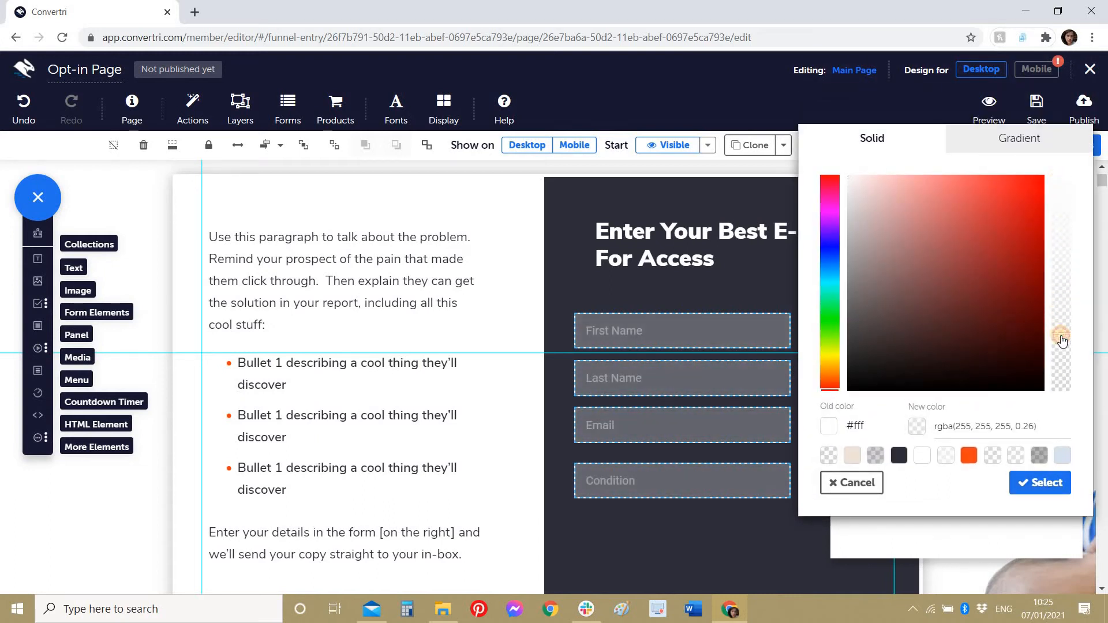
pyautogui.click(1028, 485)
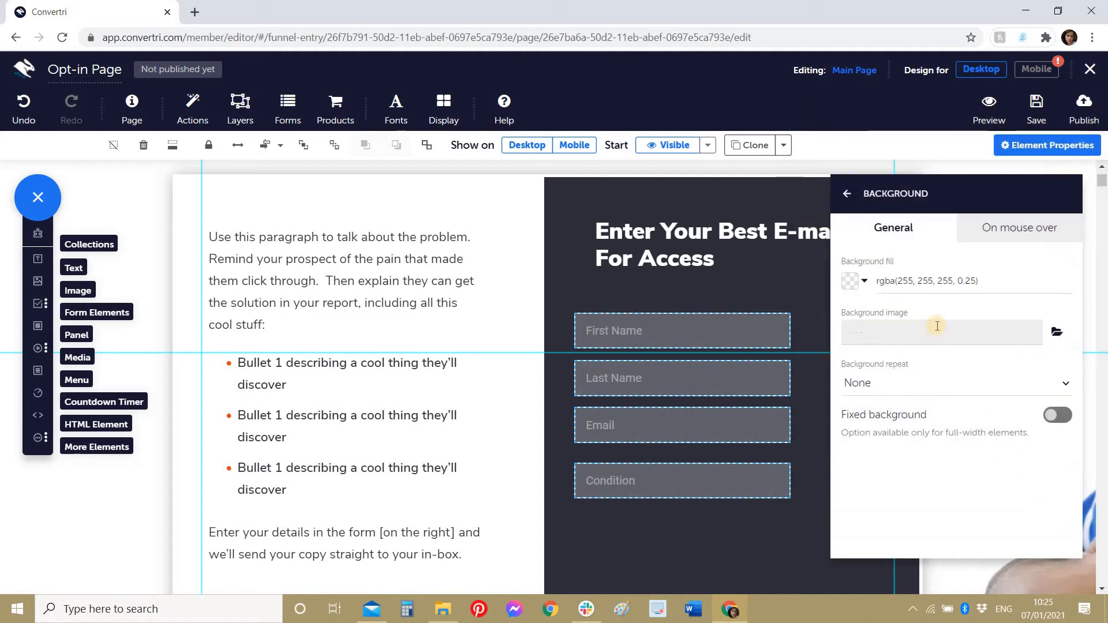
# Step: Set placeholder colour to rgba(170, 170, 170, 0.54) and the font to Nunito Sans
pyautogui.click(841, 198)
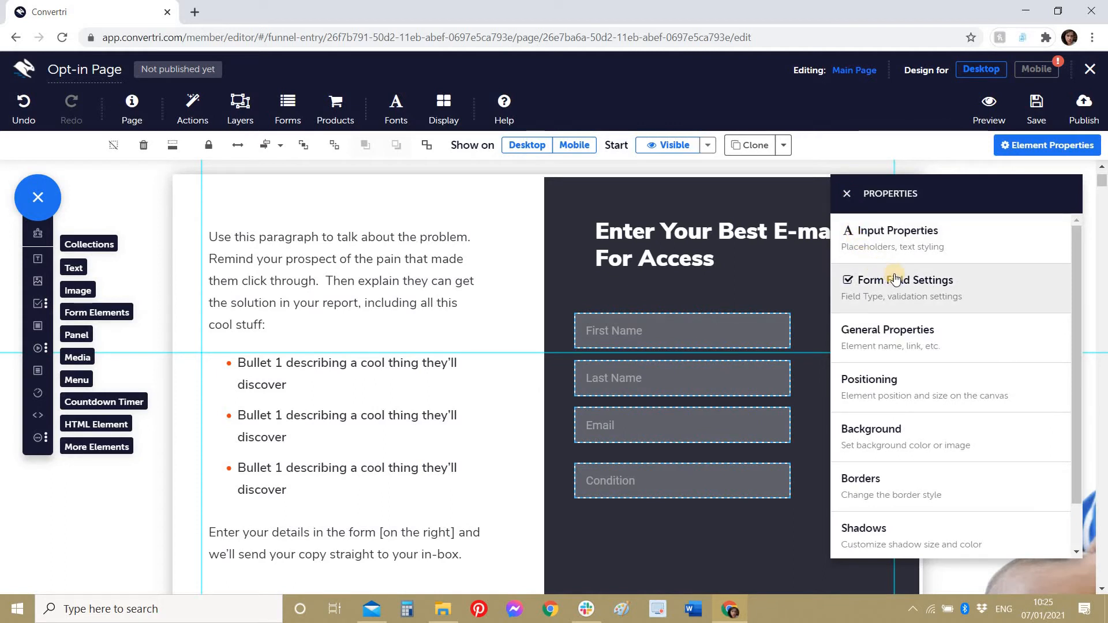
pyautogui.click(914, 242)
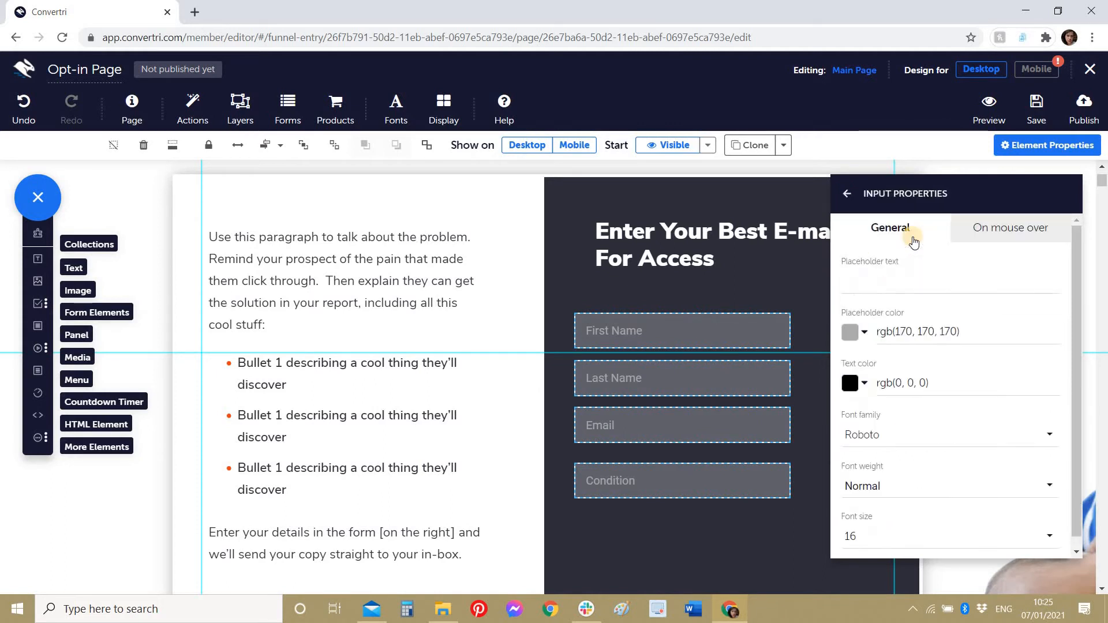
pyautogui.click(850, 332)
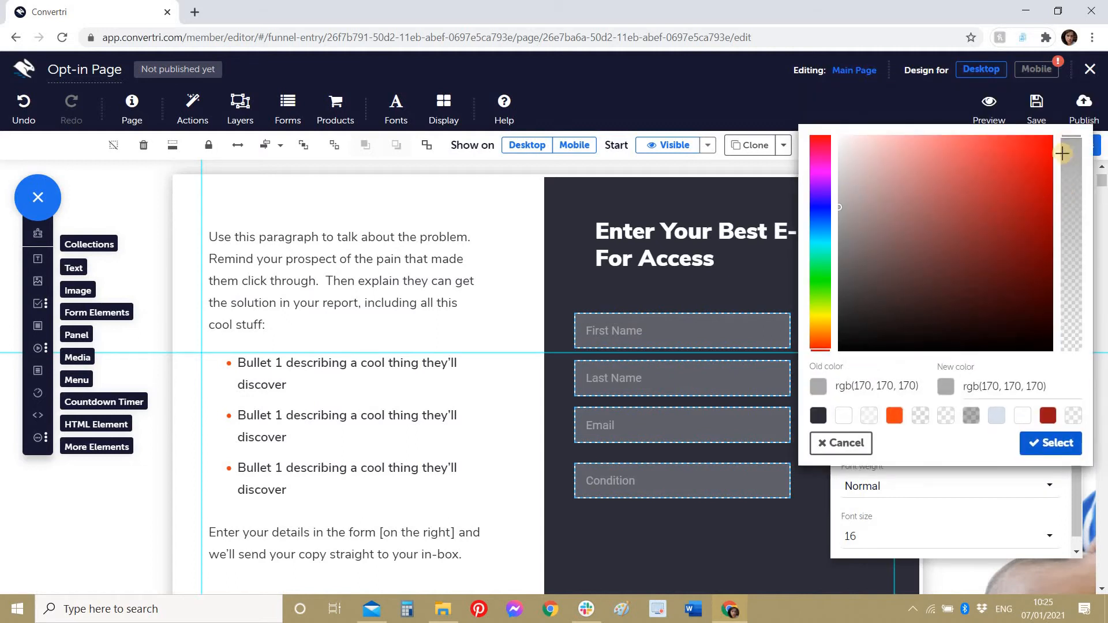
pyautogui.moveTo(1068, 149); pyautogui.dragTo(1072, 239)
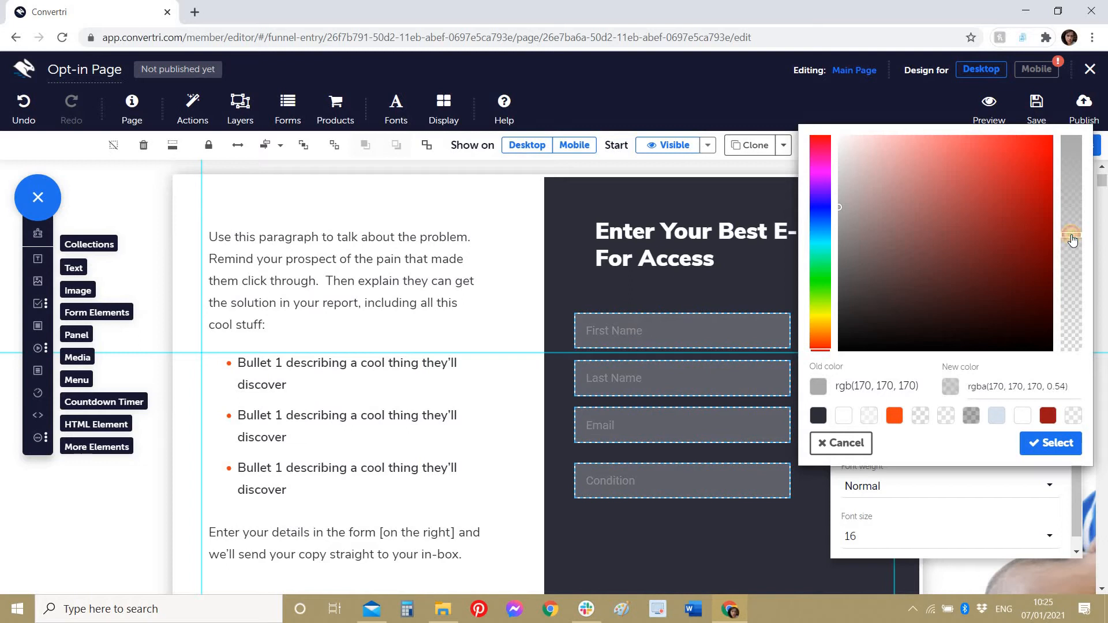
pyautogui.click(1051, 444)
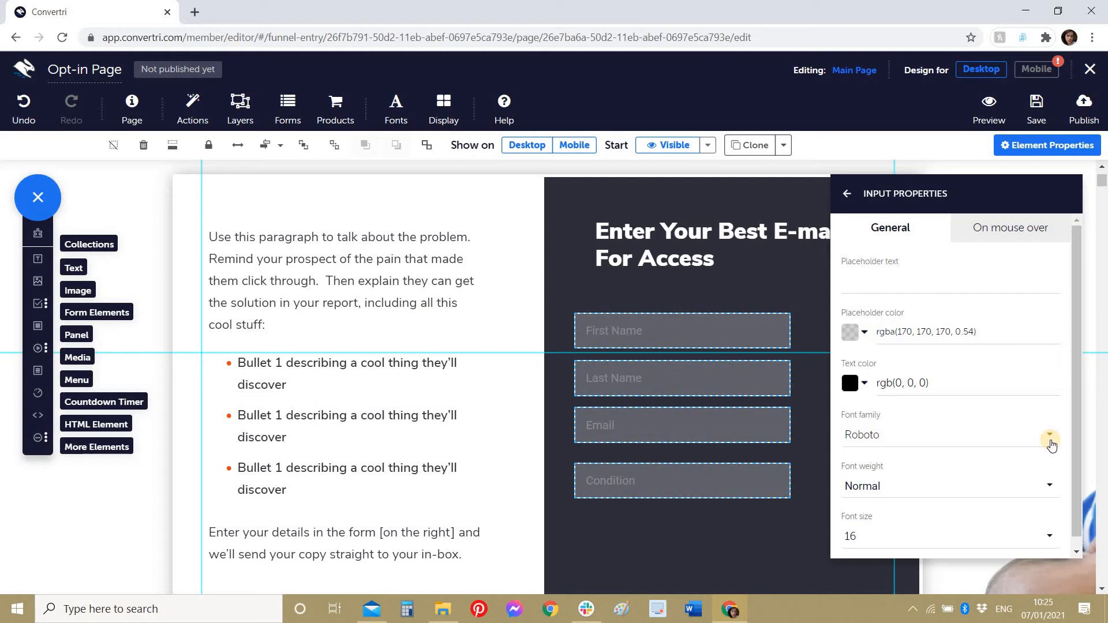
pyautogui.click(904, 430)
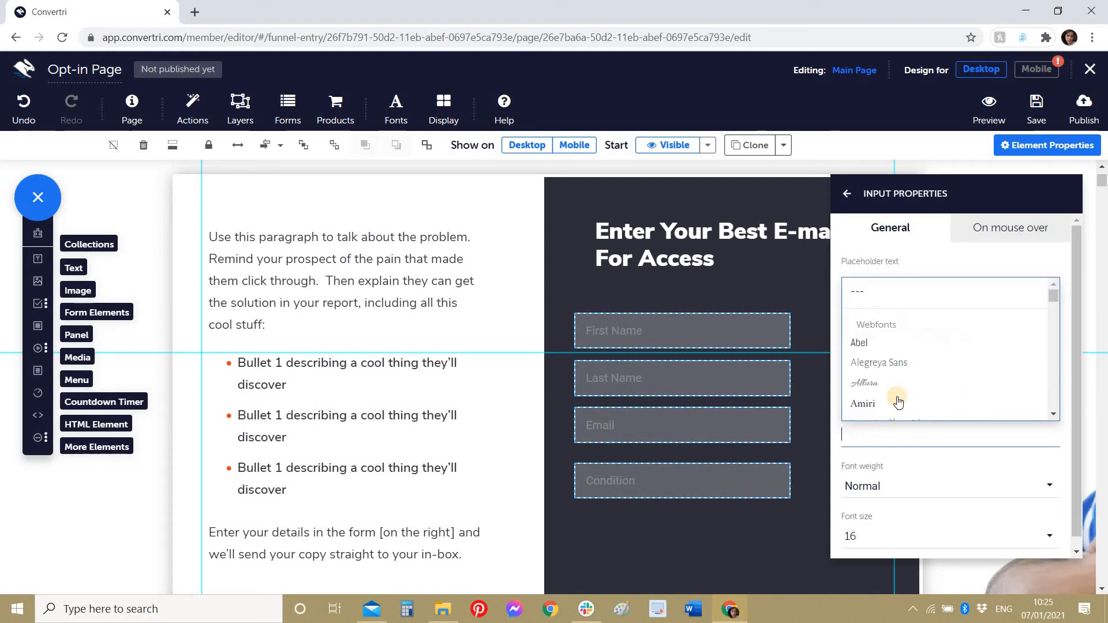
pyautogui.scroll(-20, 895, 346)
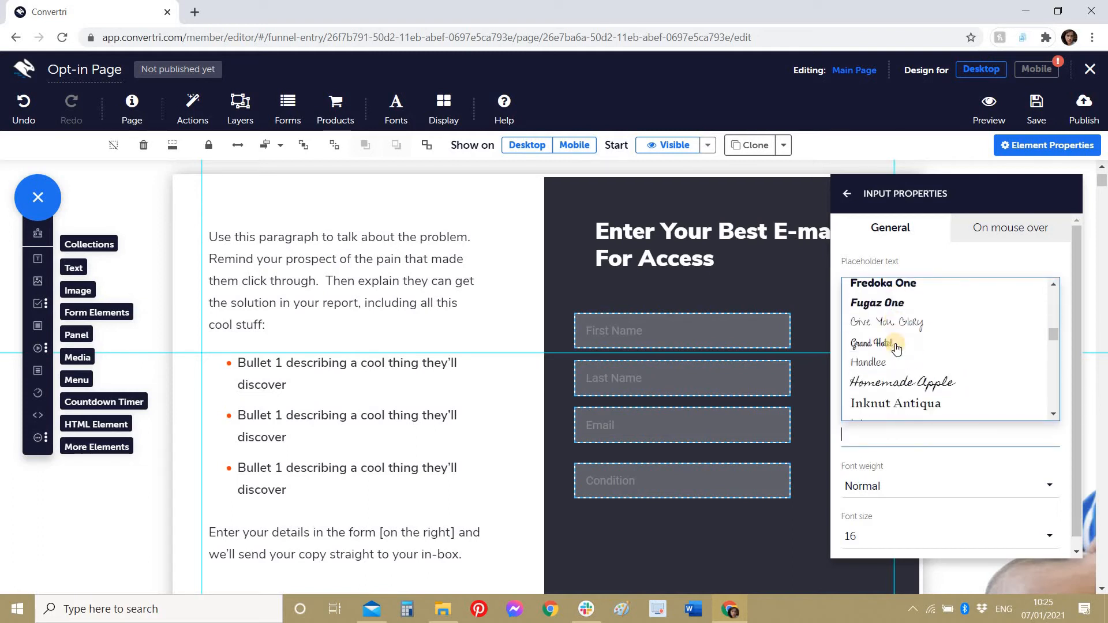
pyautogui.scroll(-5, 896, 348)
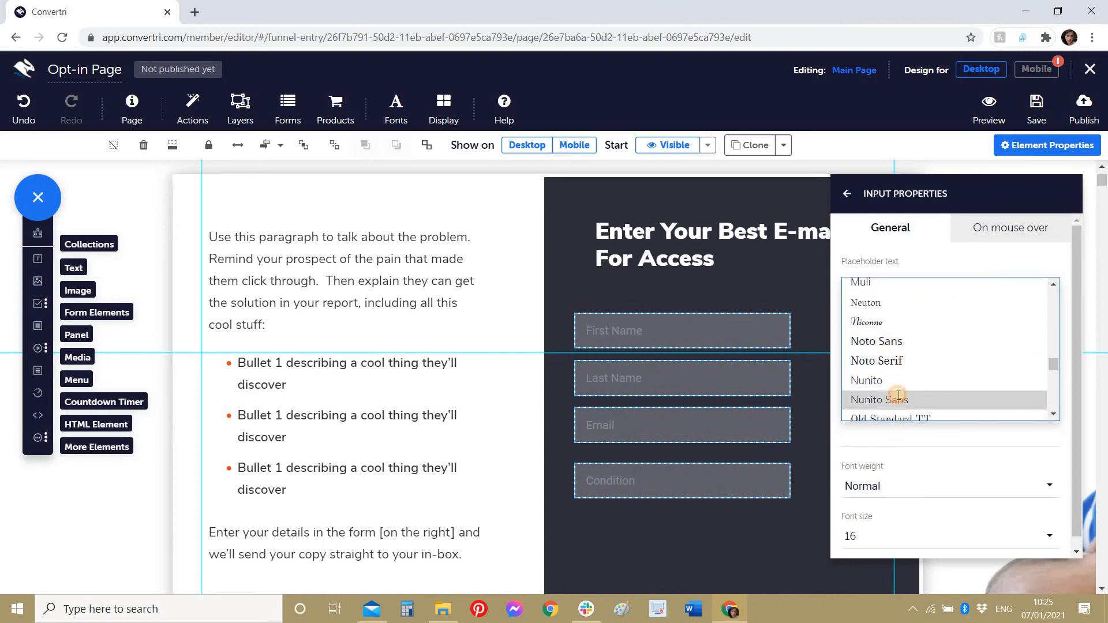
pyautogui.click(899, 395)
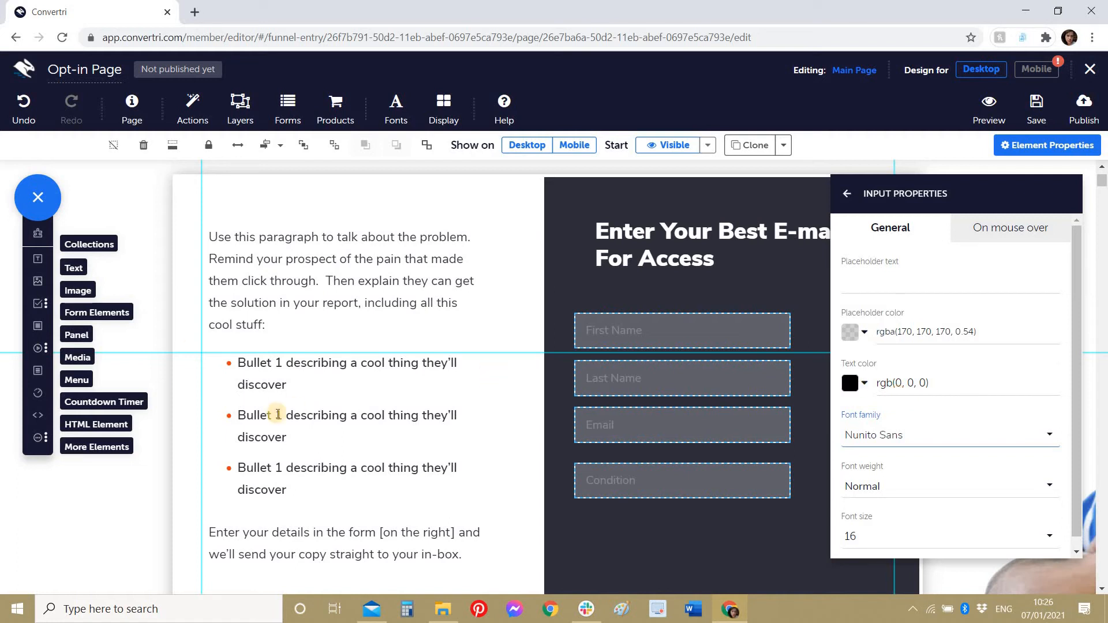
# Step: Place a Submit button directly beneath the Condition field
pyautogui.click(38, 304)
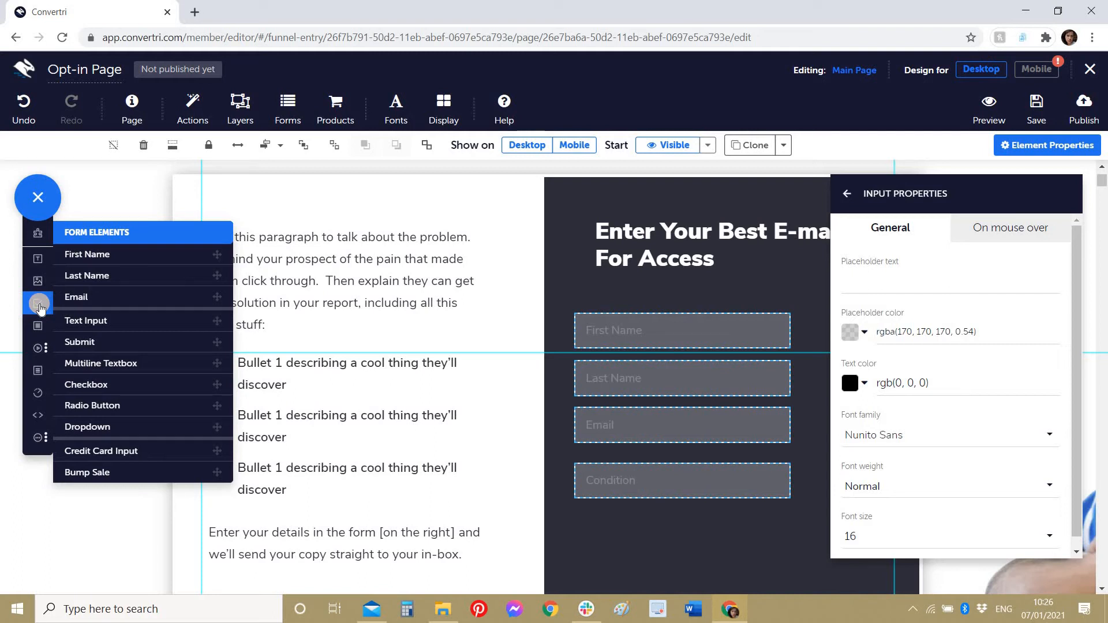
pyautogui.click(78, 341)
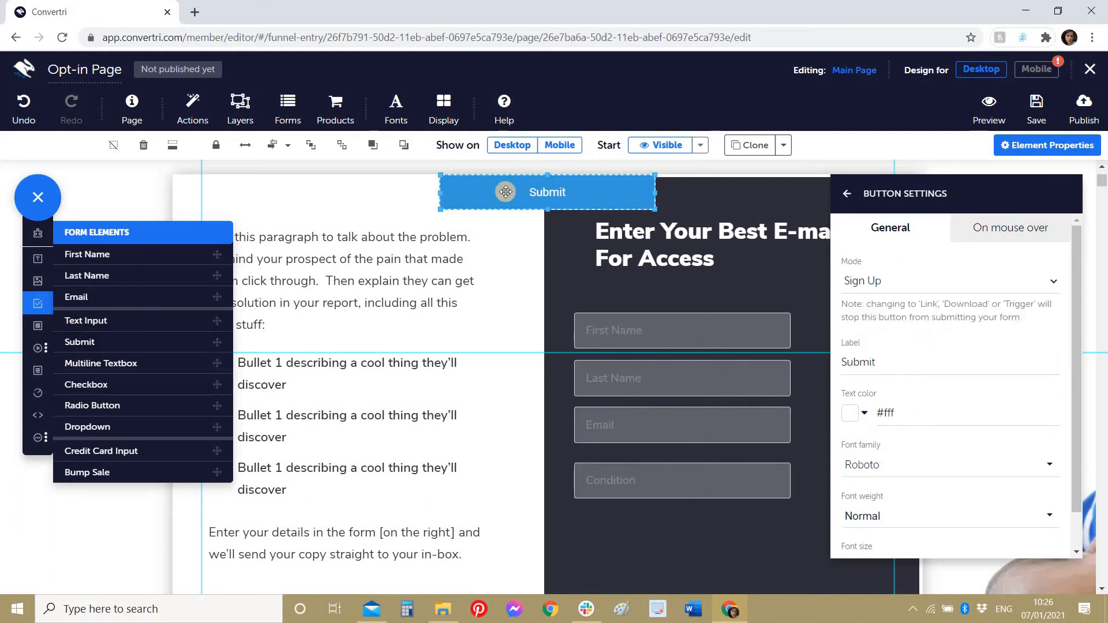
pyautogui.moveTo(506, 192); pyautogui.dragTo(641, 536)
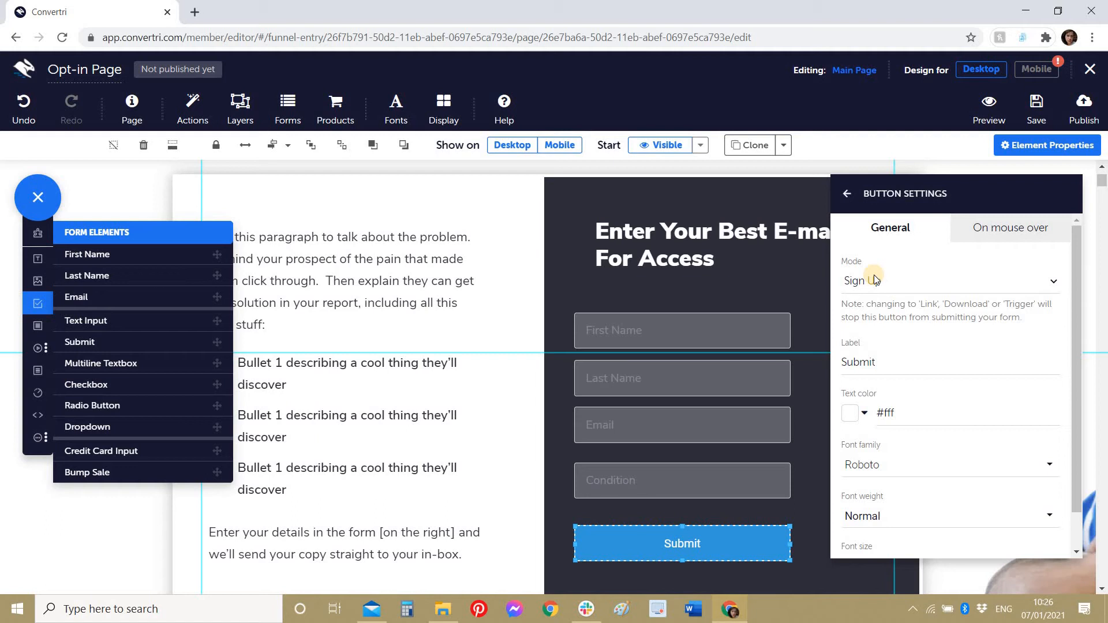
pyautogui.click(848, 195)
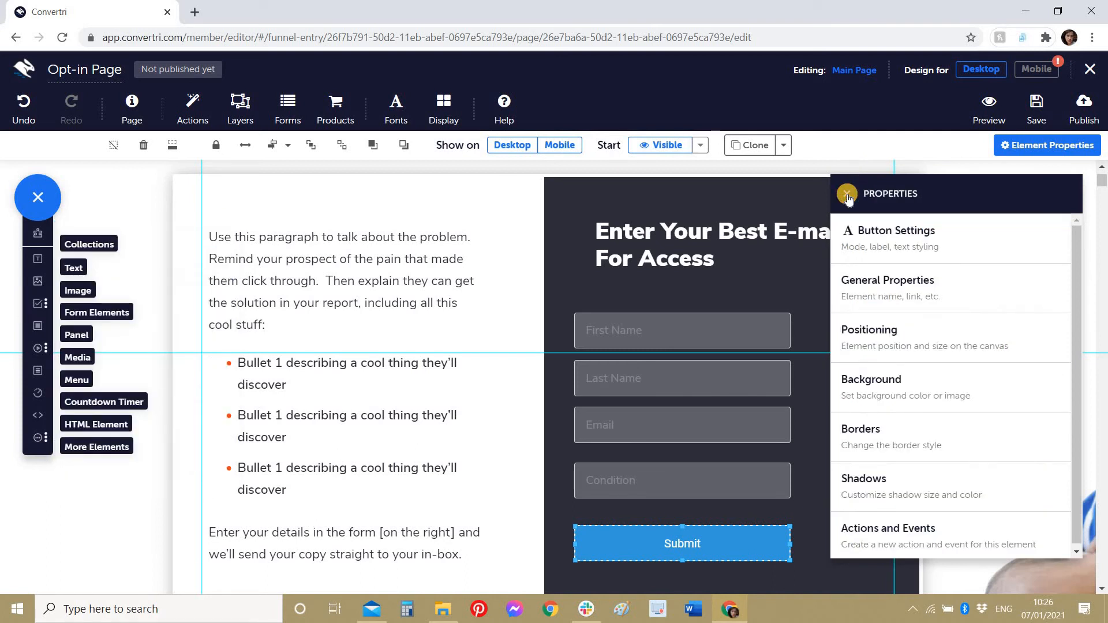
# Step: Fill the Submit button background with the orange preset, rgb(243, 66, 19)
pyautogui.click(938, 376)
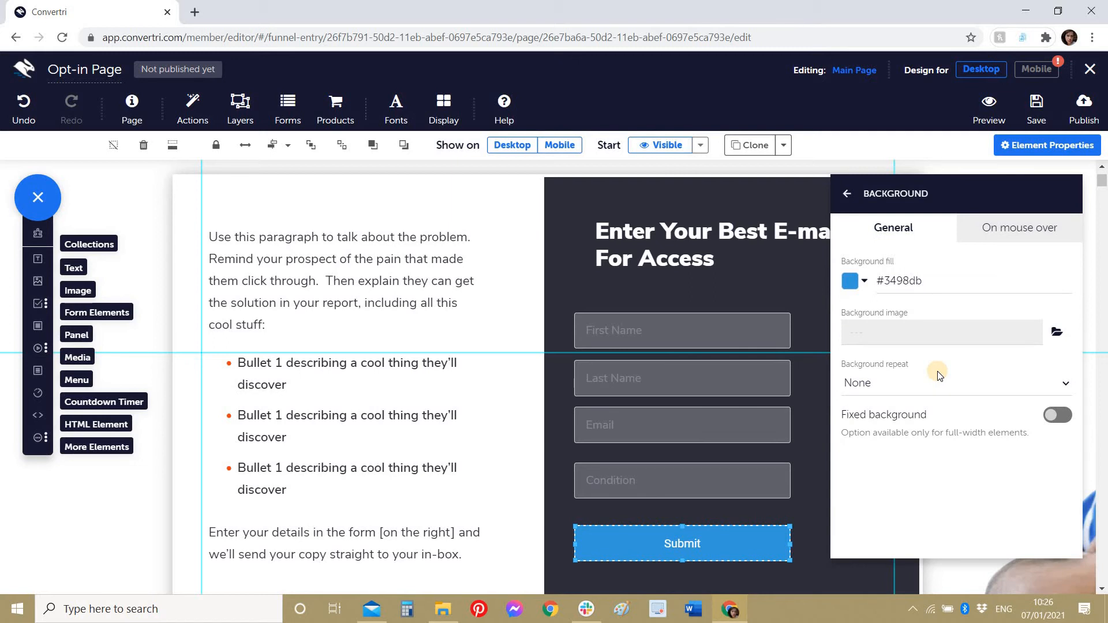
pyautogui.click(851, 281)
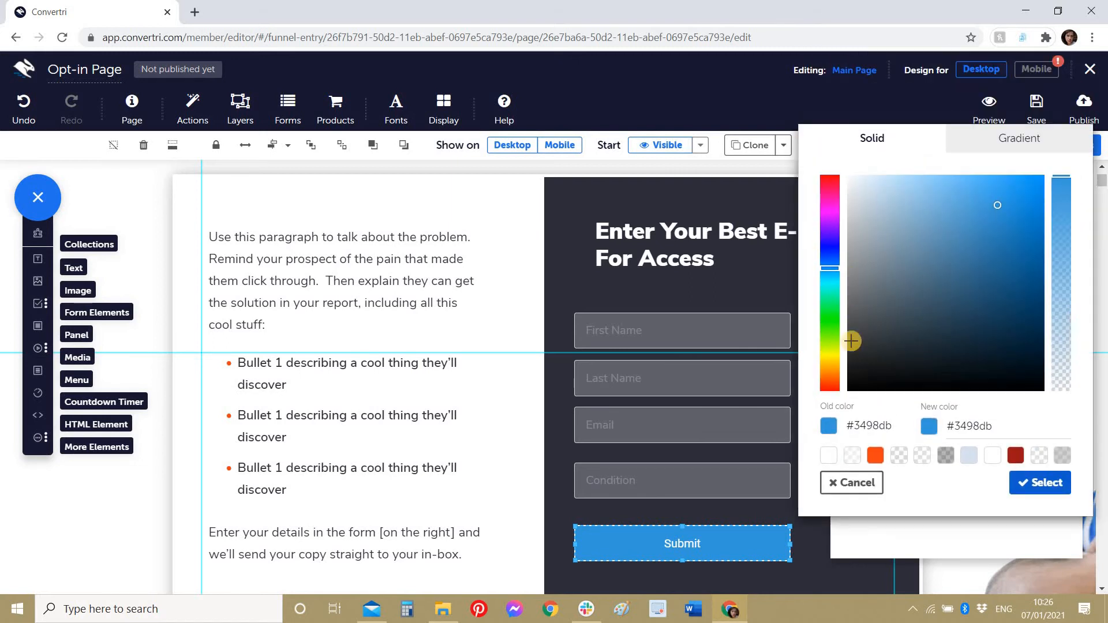
pyautogui.click(876, 459)
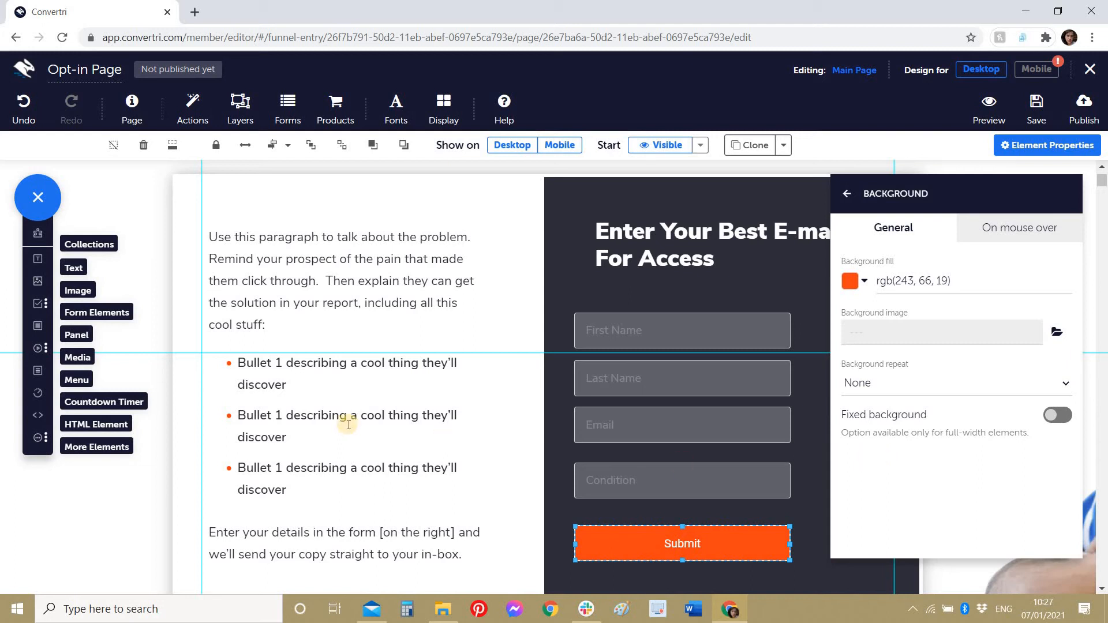
pyautogui.click(42, 304)
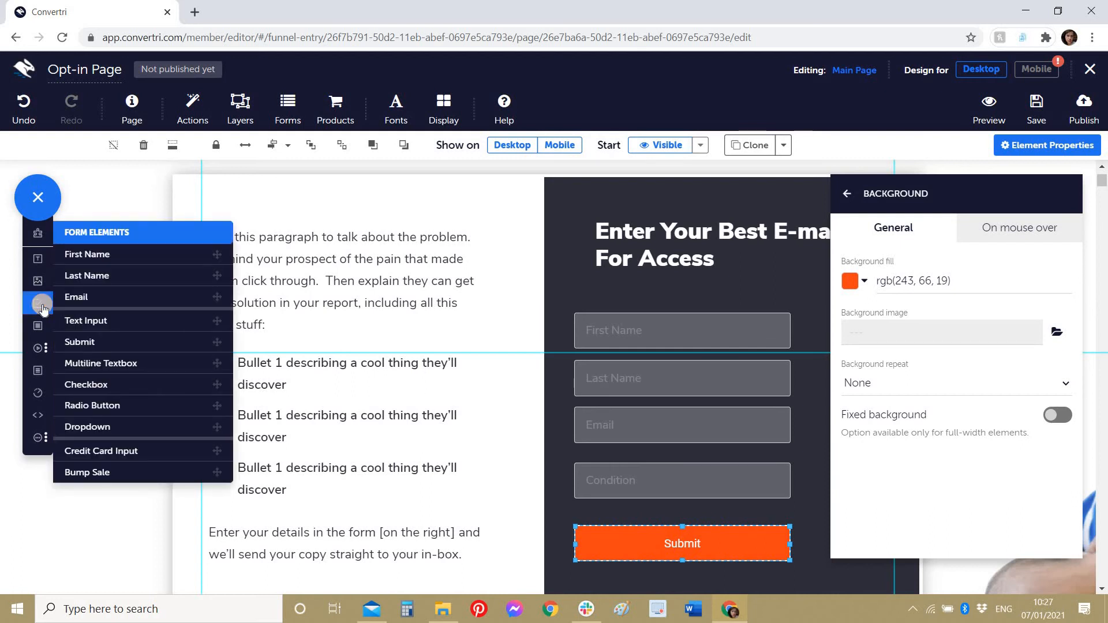
# Step: Insert a checkbox between the Condition field and Submit button, nudging both into alignment
pyautogui.click(92, 392)
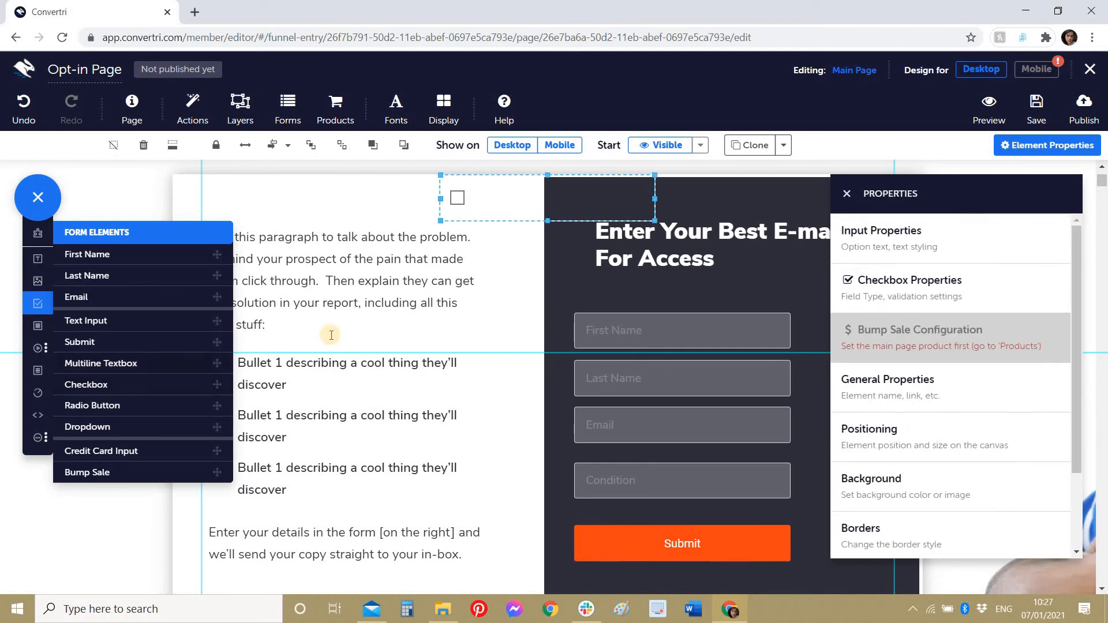
pyautogui.scroll(-2, 594, 419)
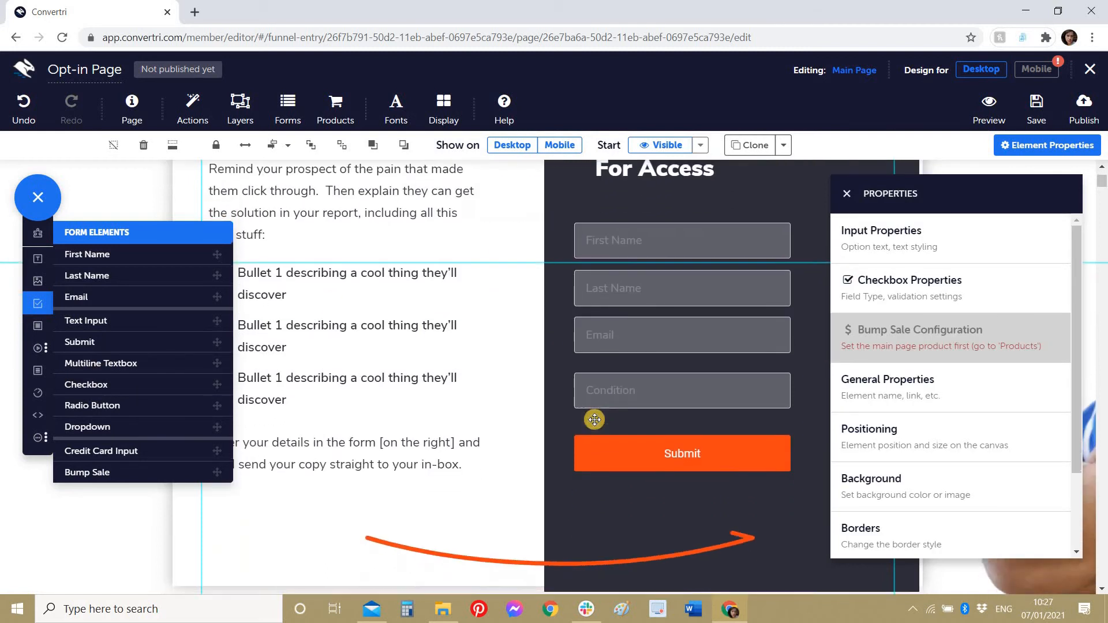
pyautogui.scroll(2, 595, 420)
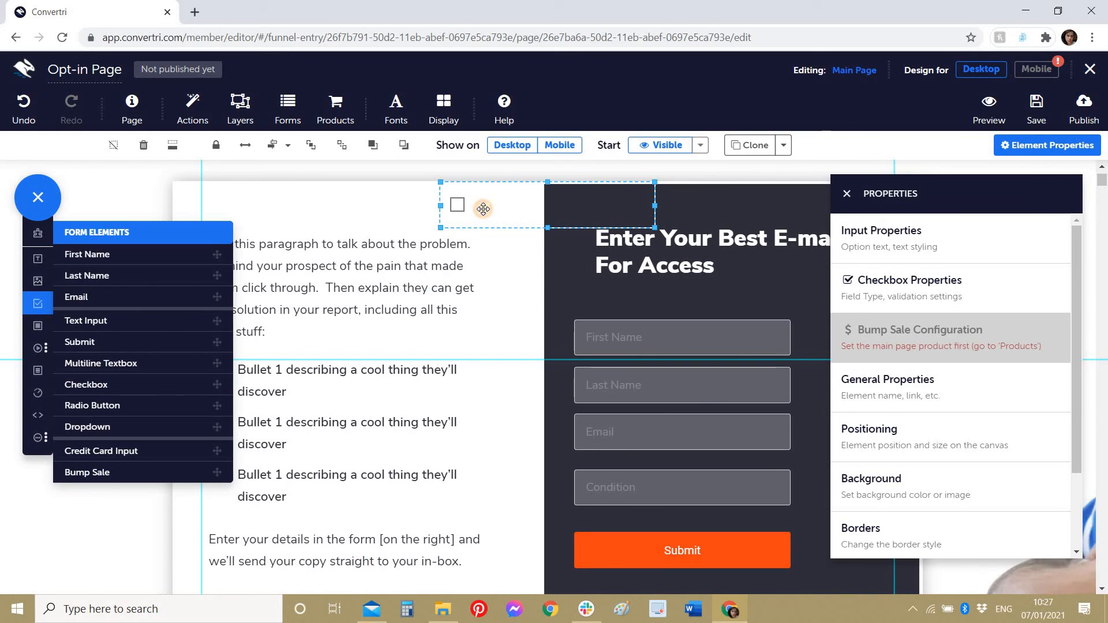
pyautogui.moveTo(483, 209); pyautogui.dragTo(604, 528)
pyautogui.click(613, 574)
pyautogui.moveTo(612, 574); pyautogui.dragTo(587, 574)
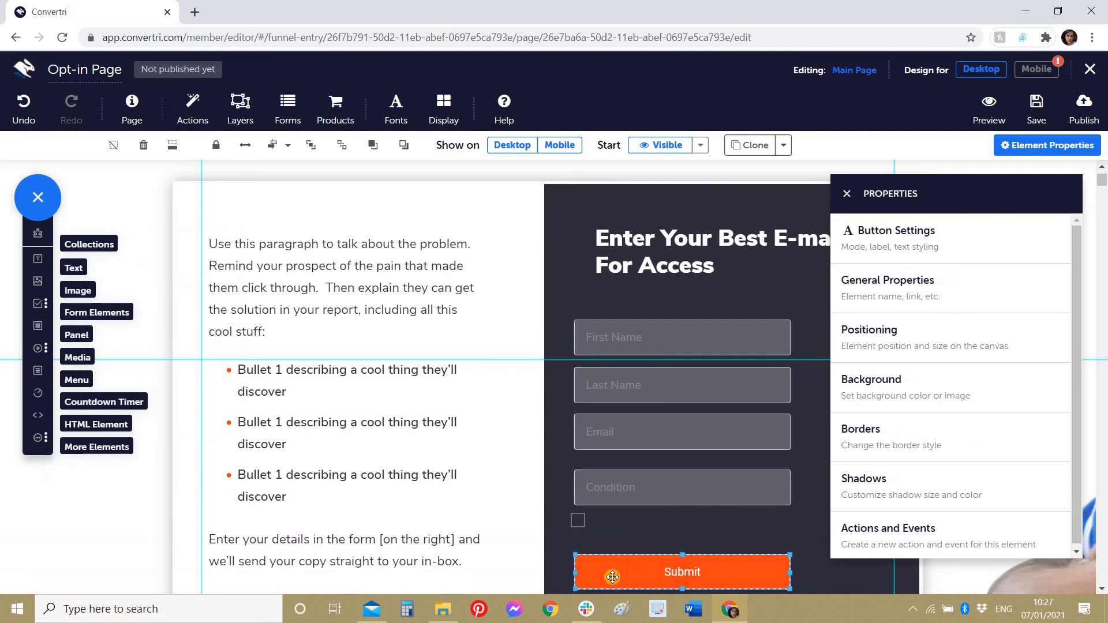
pyautogui.click(586, 523)
pyautogui.moveTo(586, 523); pyautogui.dragTo(589, 528)
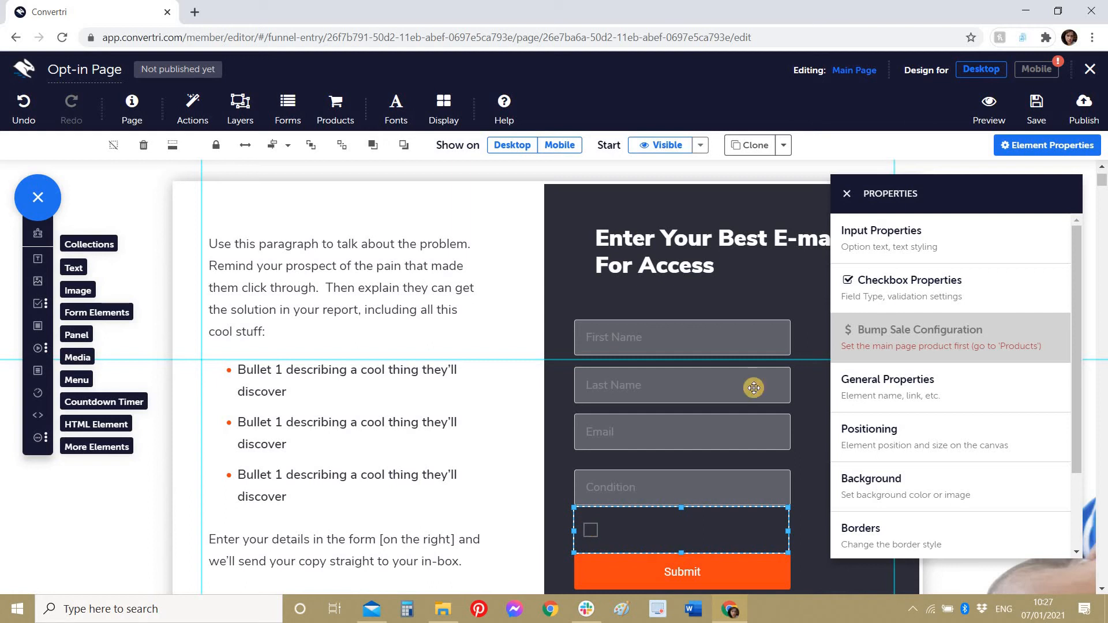
pyautogui.click(881, 239)
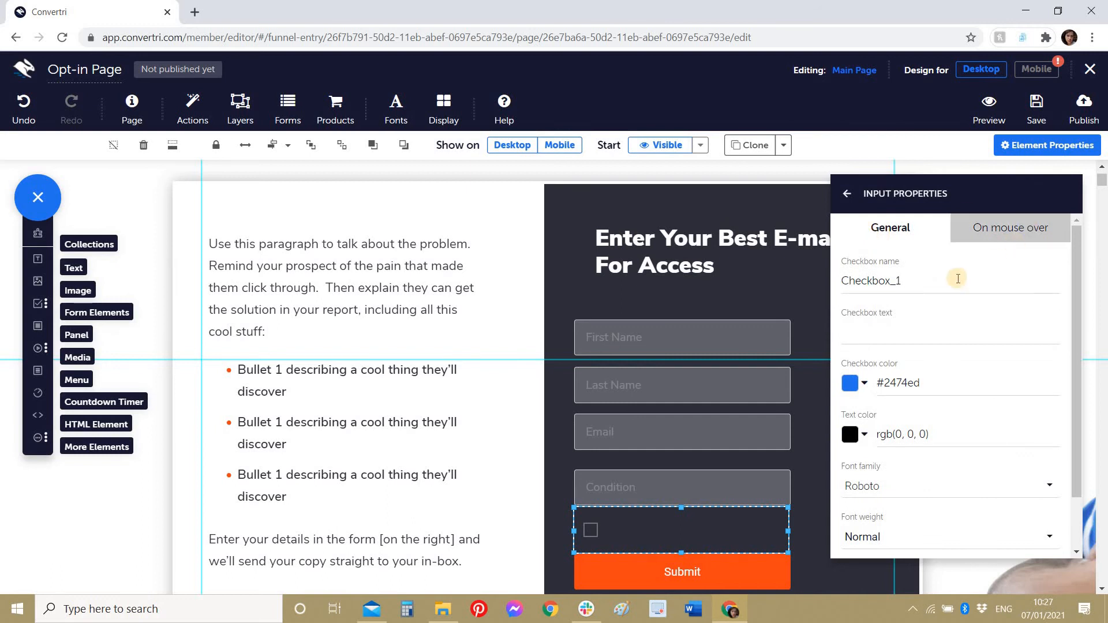
# Step: Label the checkbox 'I've read the Terms and Conditions' in Nunito Sans
pyautogui.click(910, 334)
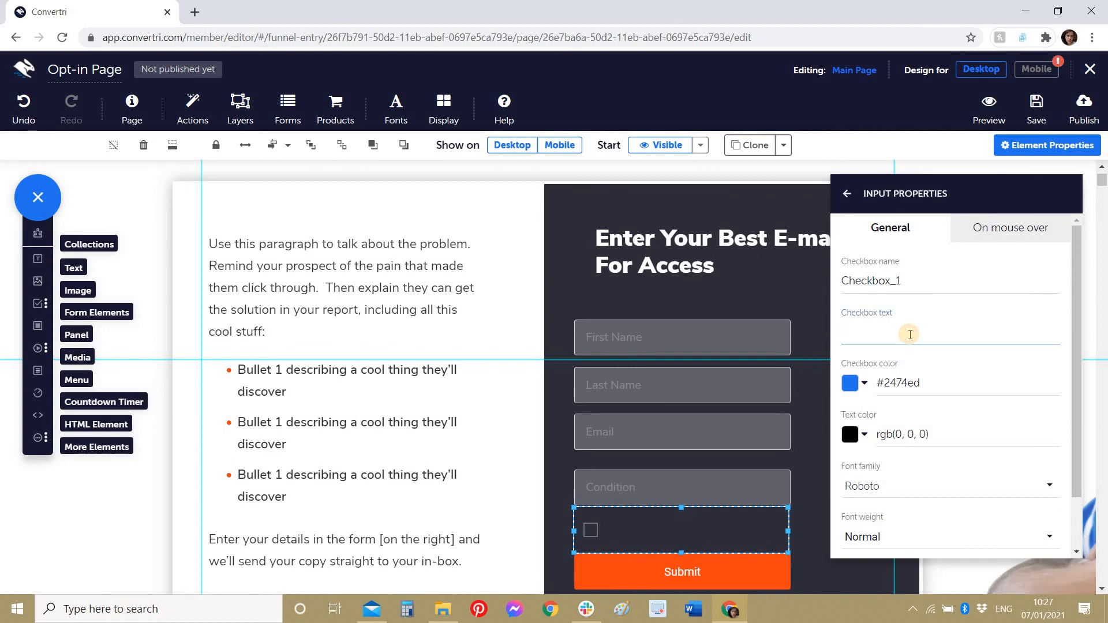
pyautogui.write("I've read the Terms and Conditions")
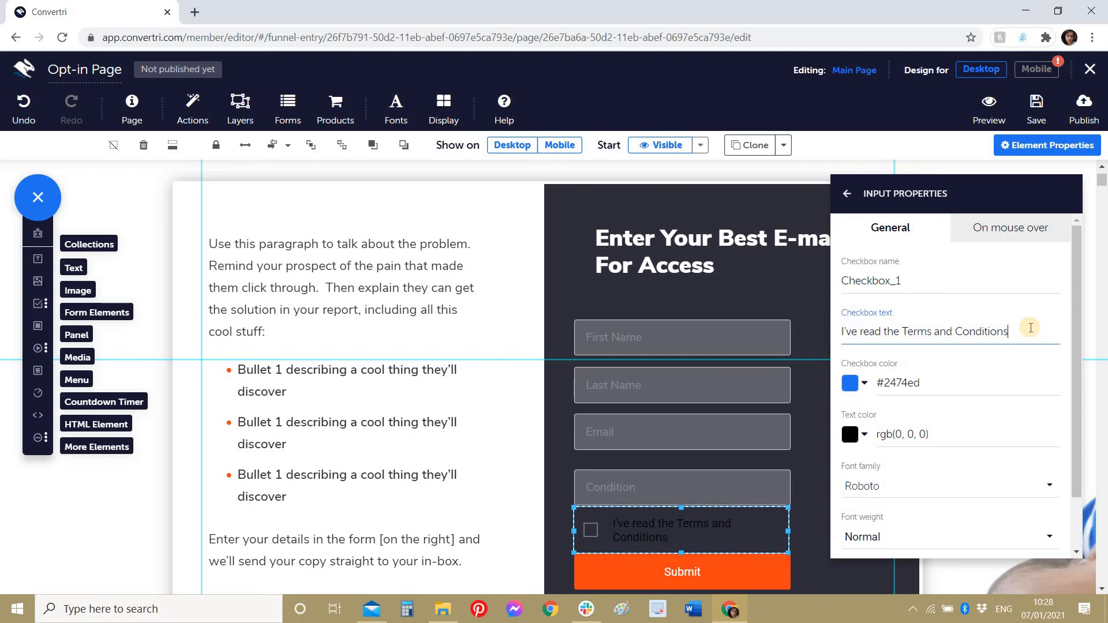
pyautogui.scroll(-1, 960, 355)
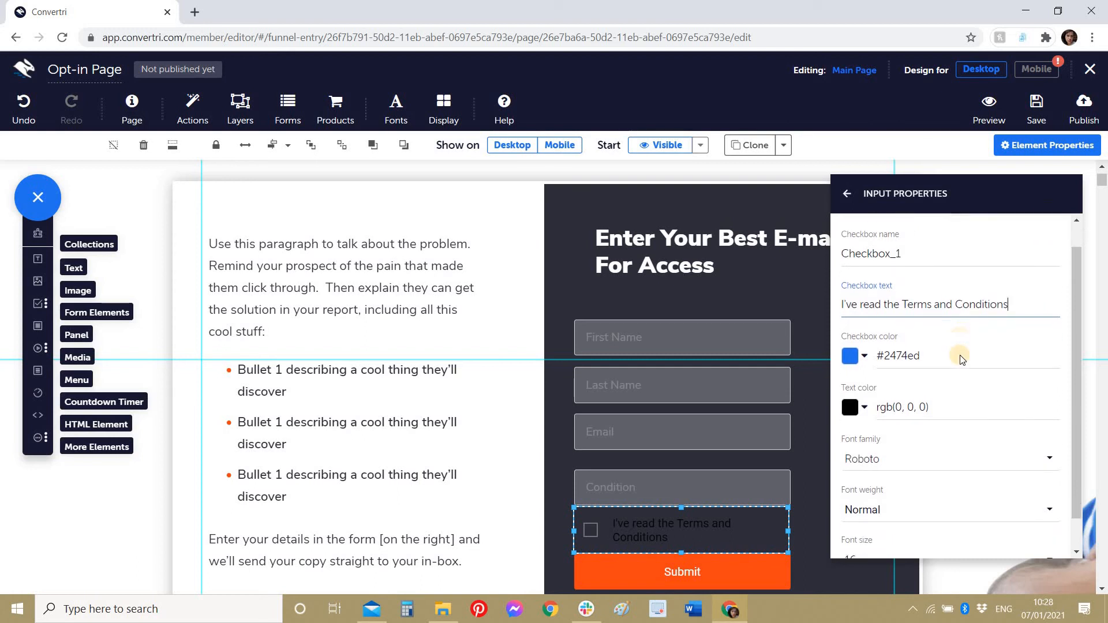
pyautogui.click(914, 425)
pyautogui.scroll(-5, 901, 375)
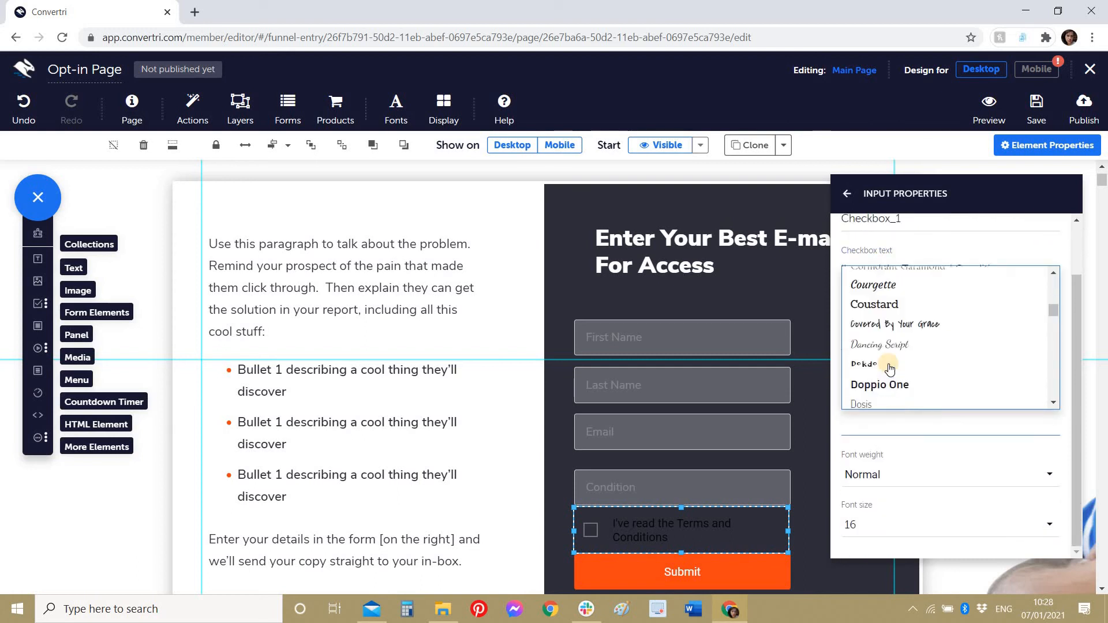
pyautogui.scroll(-5, 890, 369)
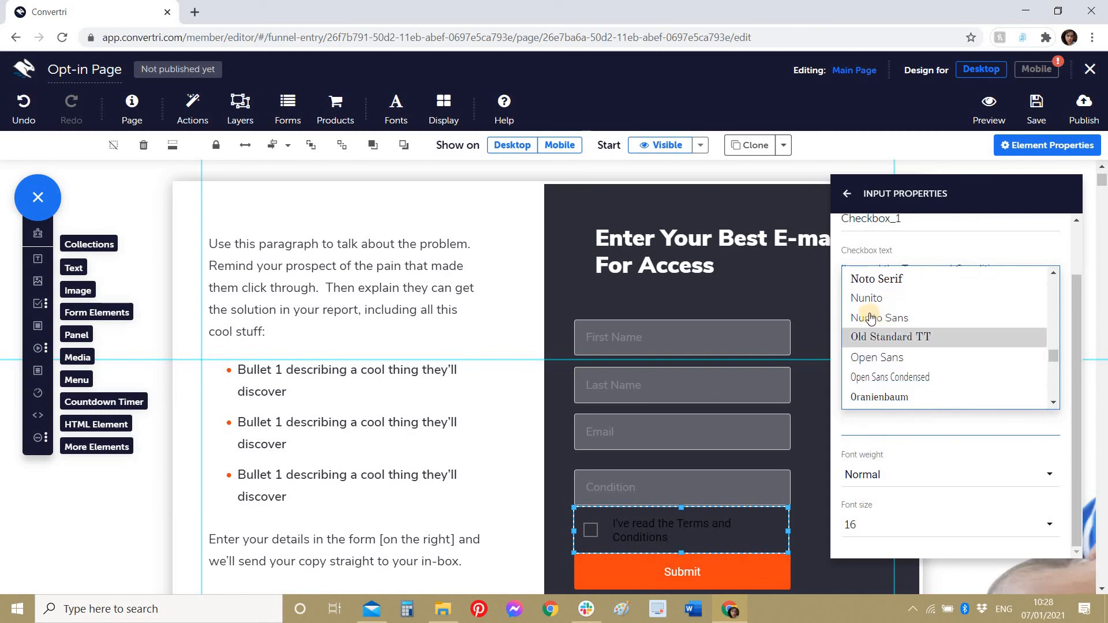
pyautogui.click(871, 318)
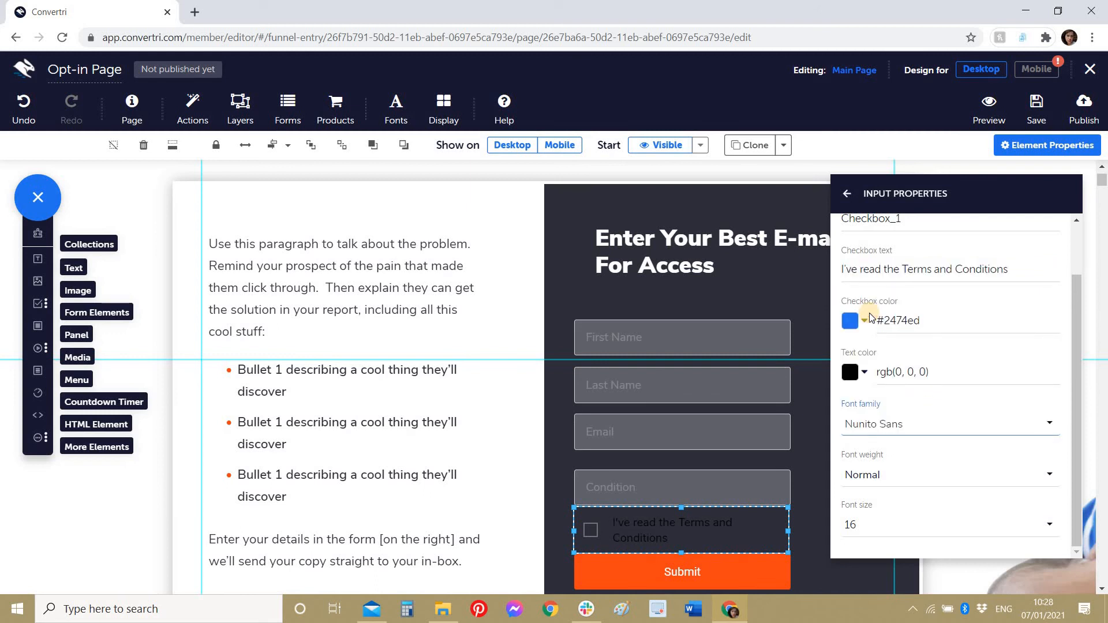
# Step: Set the checkbox label colour to semi-transparent white, rgba(255, 255, 255, 0.52)
pyautogui.click(851, 373)
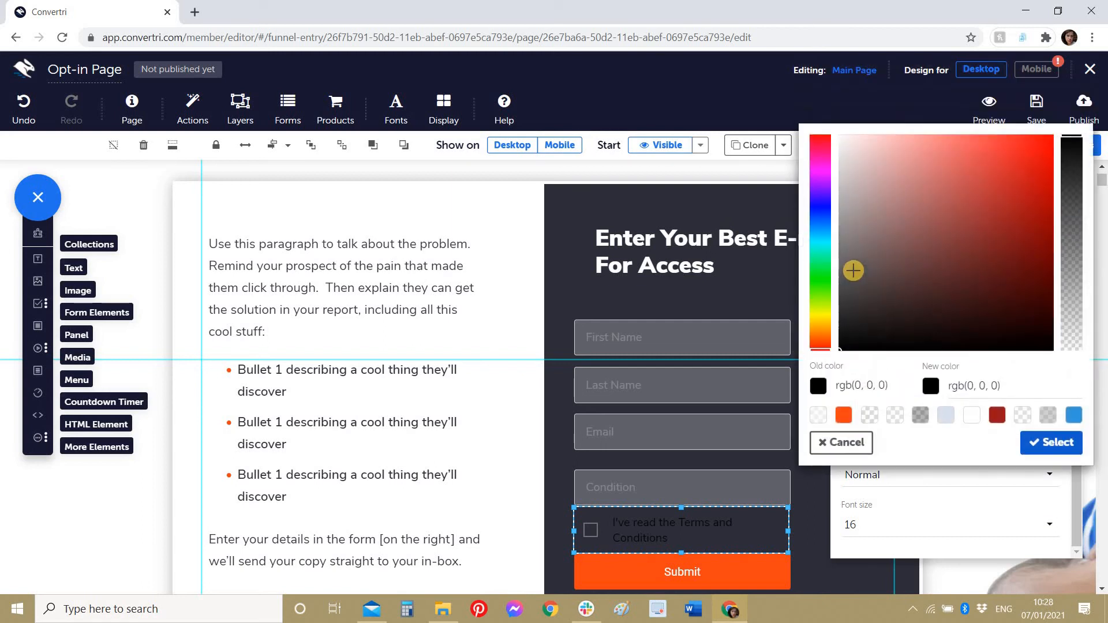
pyautogui.click(972, 416)
pyautogui.click(847, 373)
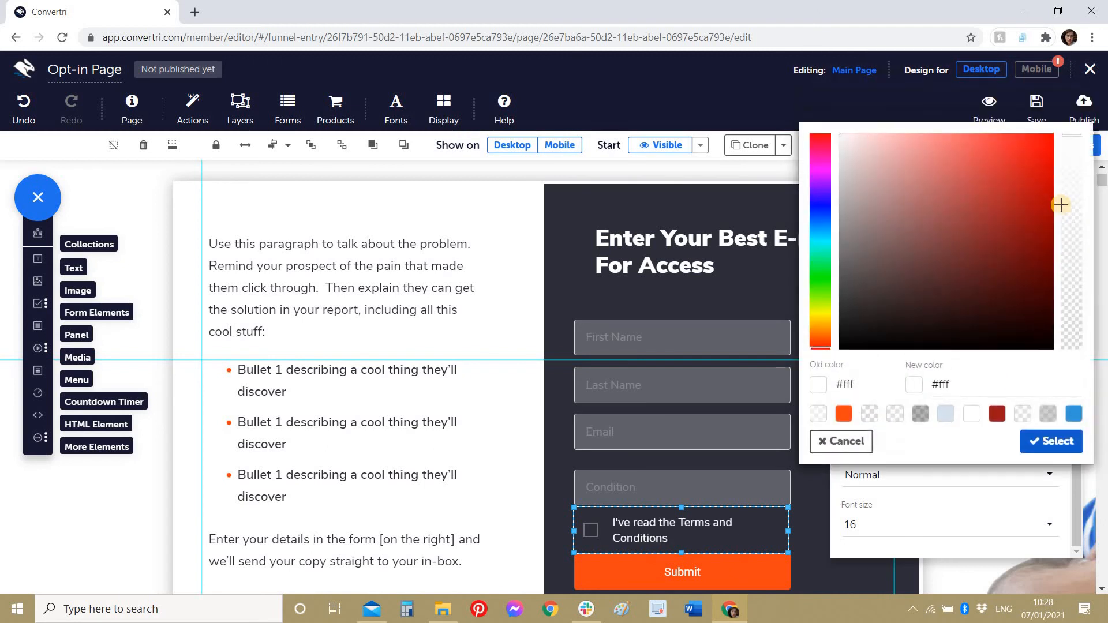
pyautogui.click(1072, 232)
pyautogui.click(1071, 238)
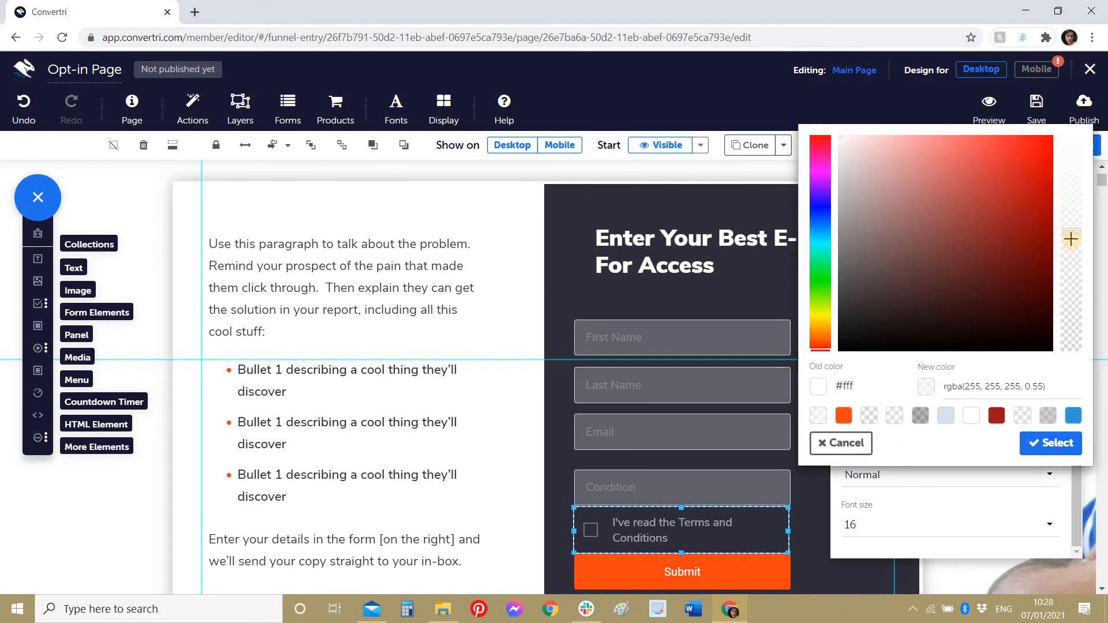
pyautogui.click(1052, 445)
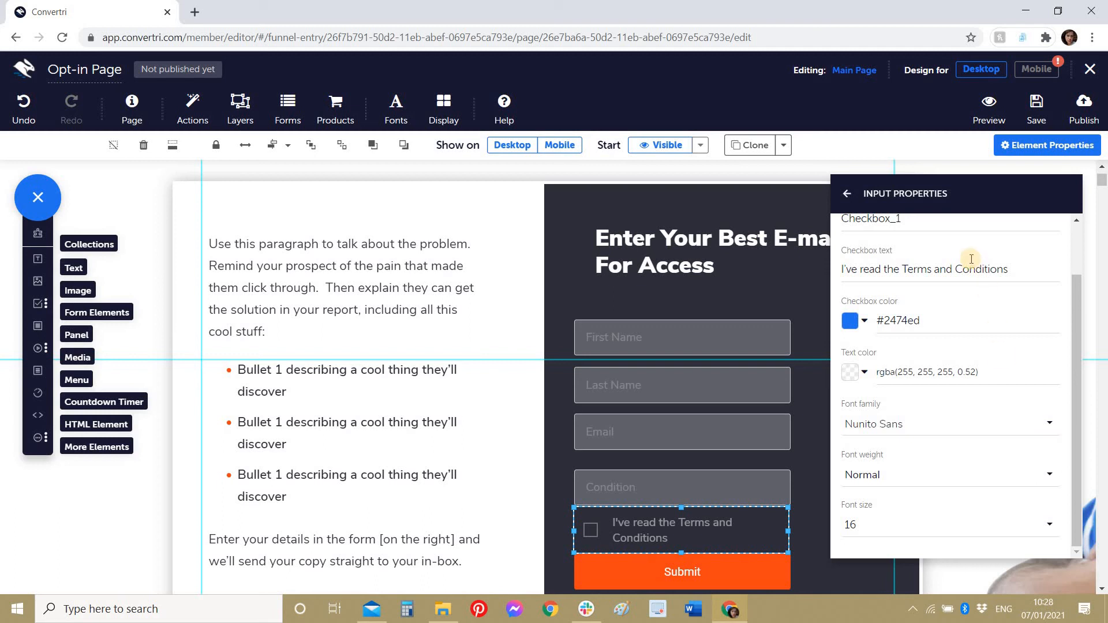
# Step: Switch on the Required toggle in the checkbox's Checkbox Properties
pyautogui.click(847, 194)
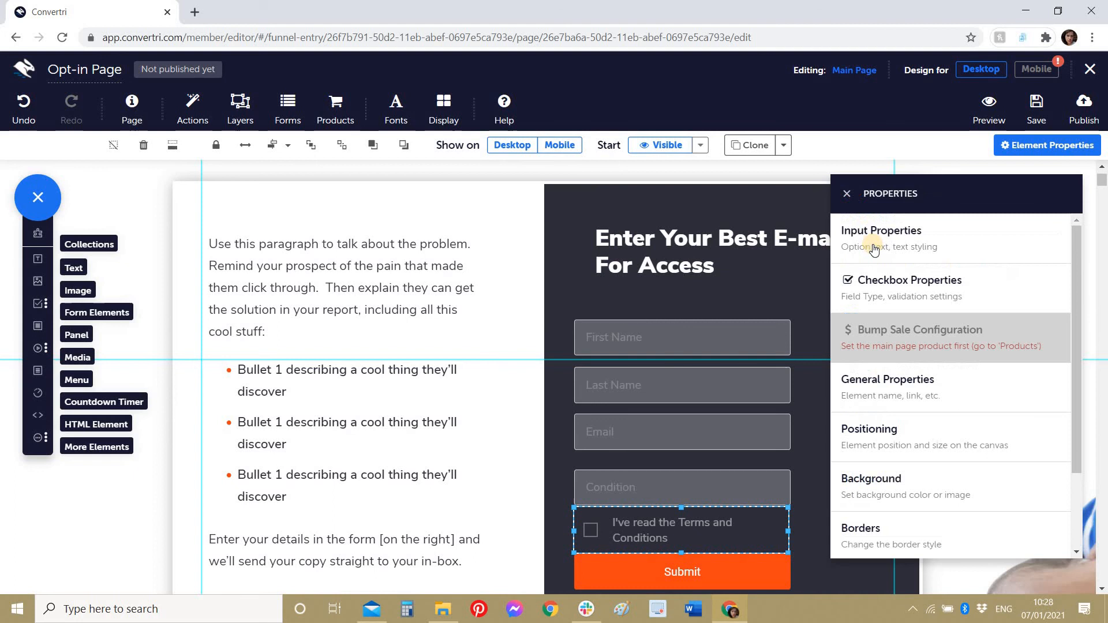
pyautogui.click(887, 285)
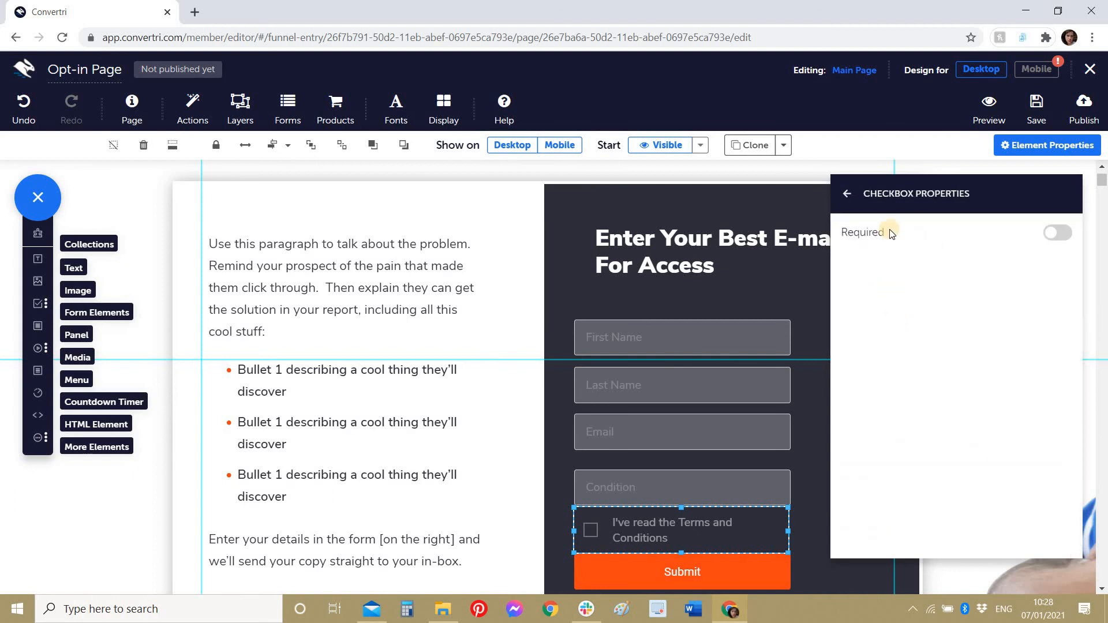
pyautogui.click(1055, 234)
# Step: Left-align the heading, First Name, Last Name, Email, Condition fields and Submit button together
pyautogui.keyDown('shift'); pyautogui.click(656, 579); pyautogui.keyUp('shift')
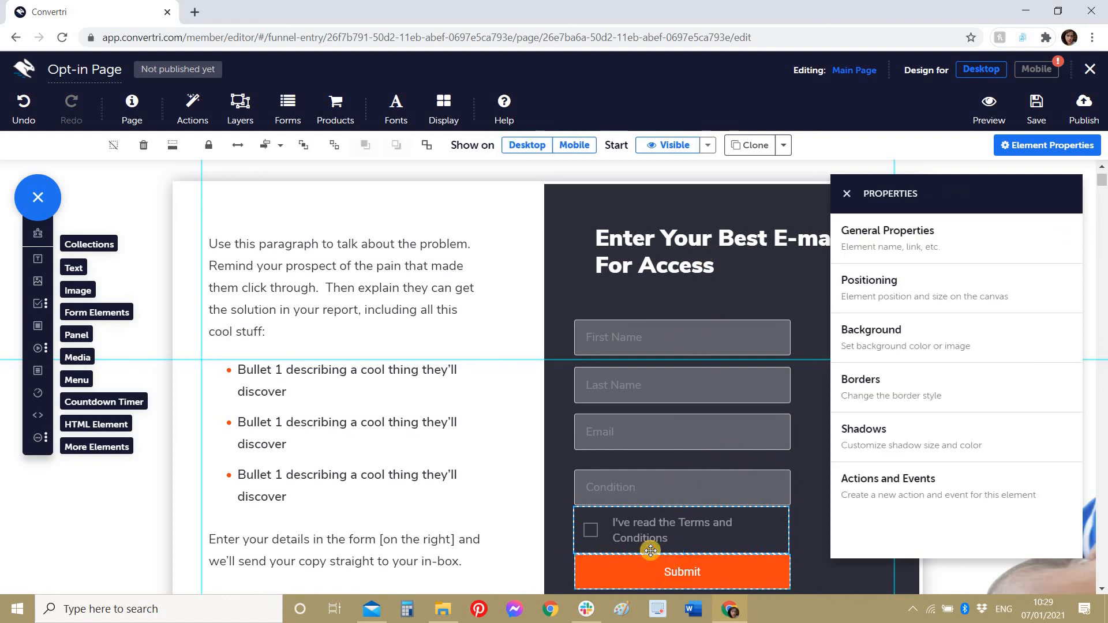
pyautogui.keyDown('shift'); pyautogui.click(629, 492); pyautogui.keyUp('shift')
pyautogui.keyDown('shift'); pyautogui.click(629, 429); pyautogui.keyUp('shift')
pyautogui.keyDown('shift'); pyautogui.click(626, 385); pyautogui.keyUp('shift')
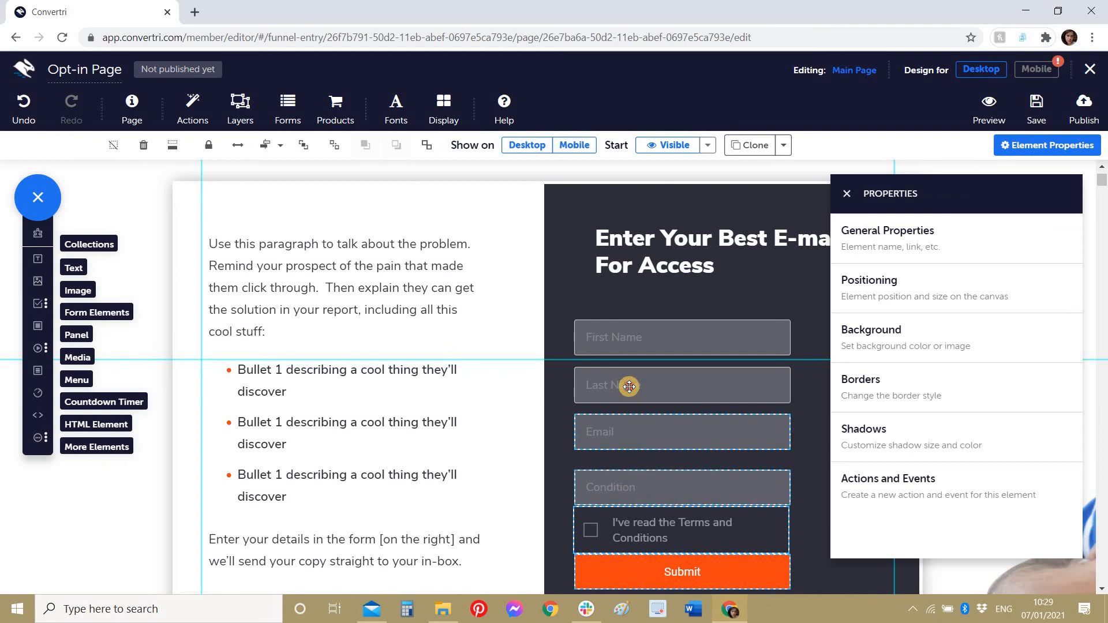
pyautogui.keyDown('shift'); pyautogui.click(633, 332); pyautogui.keyUp('shift')
pyautogui.keyDown('shift'); pyautogui.click(635, 258); pyautogui.keyUp('shift')
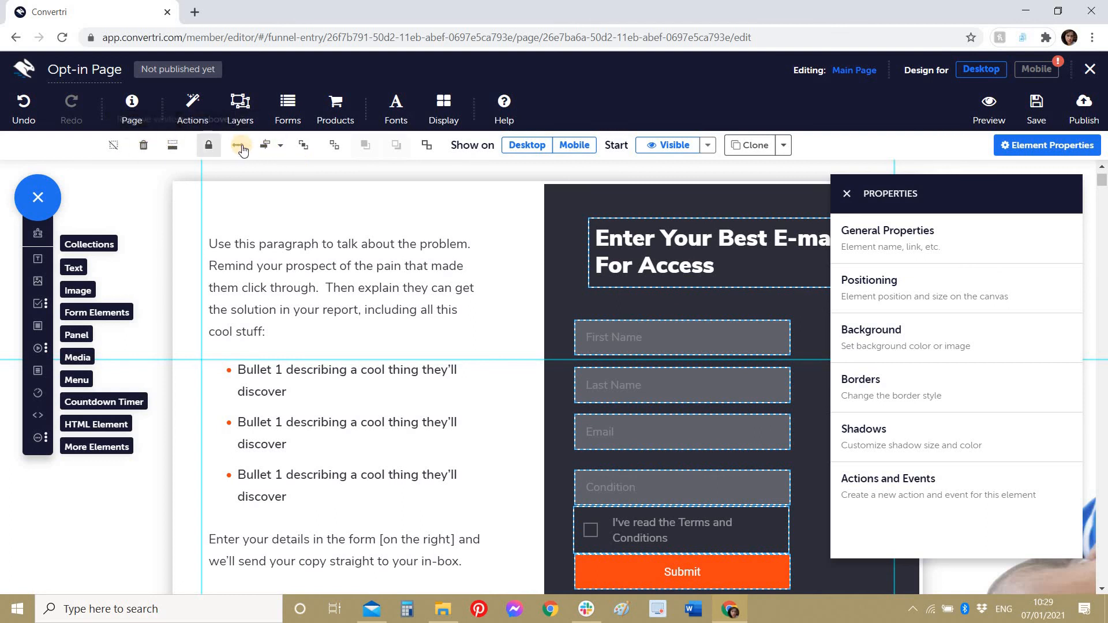
pyautogui.click(283, 150)
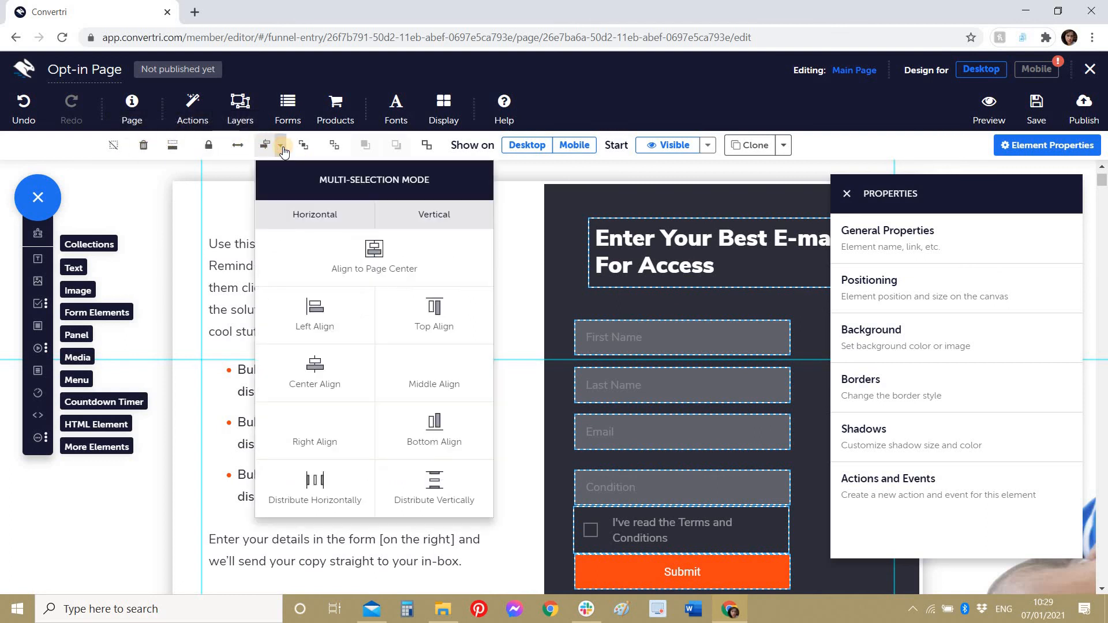
pyautogui.click(293, 328)
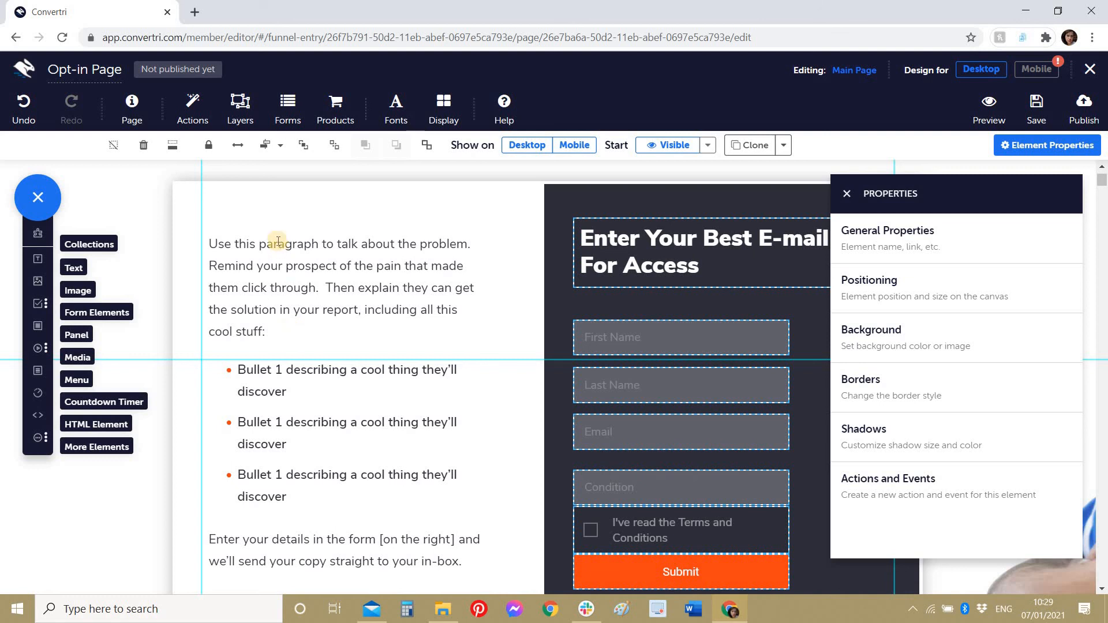
# Step: Distribute the selected elements evenly top to bottom and save the page
pyautogui.click(282, 148)
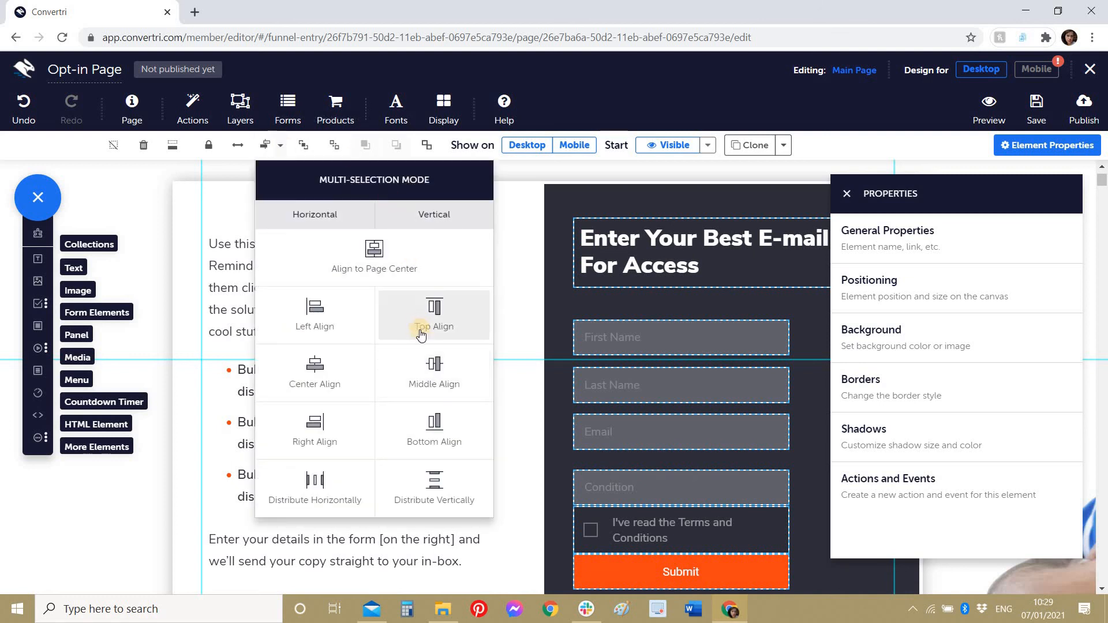
pyautogui.click(416, 482)
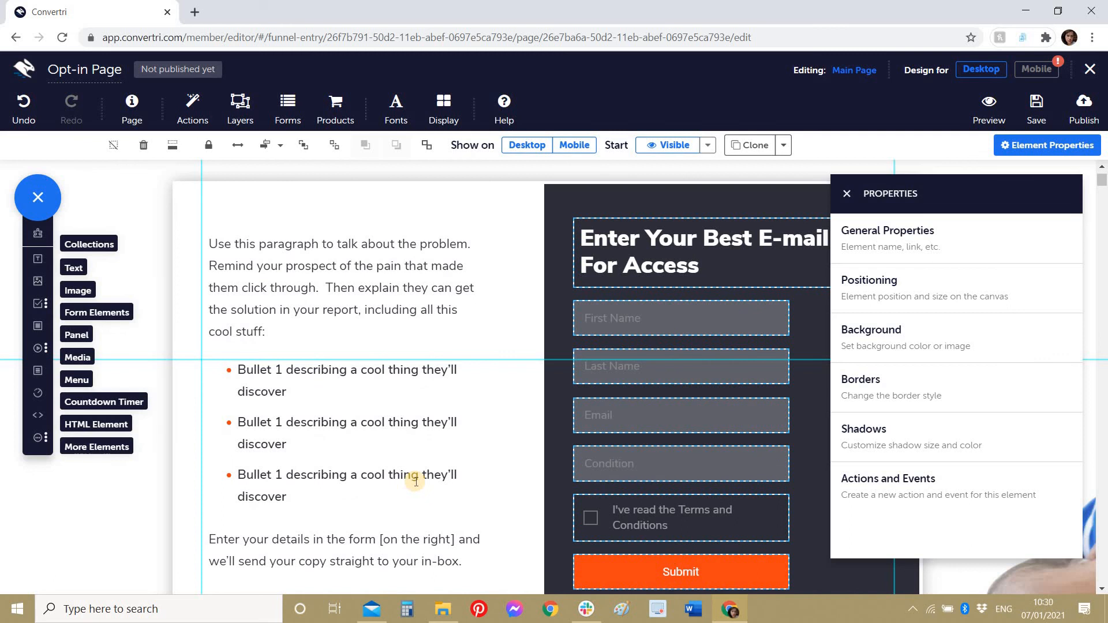
pyautogui.click(1035, 107)
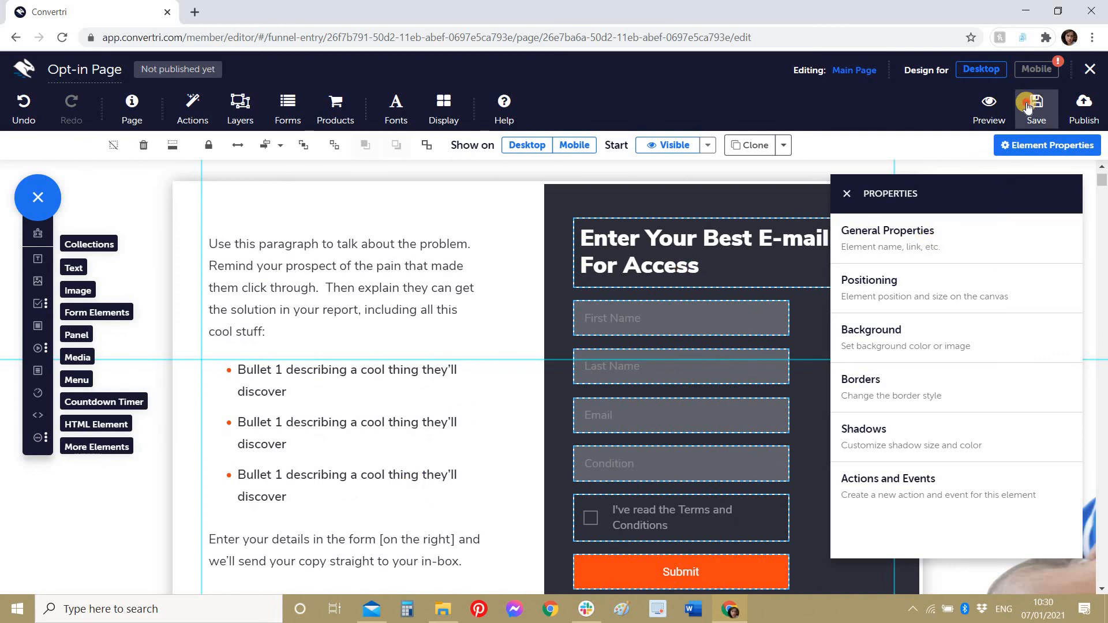